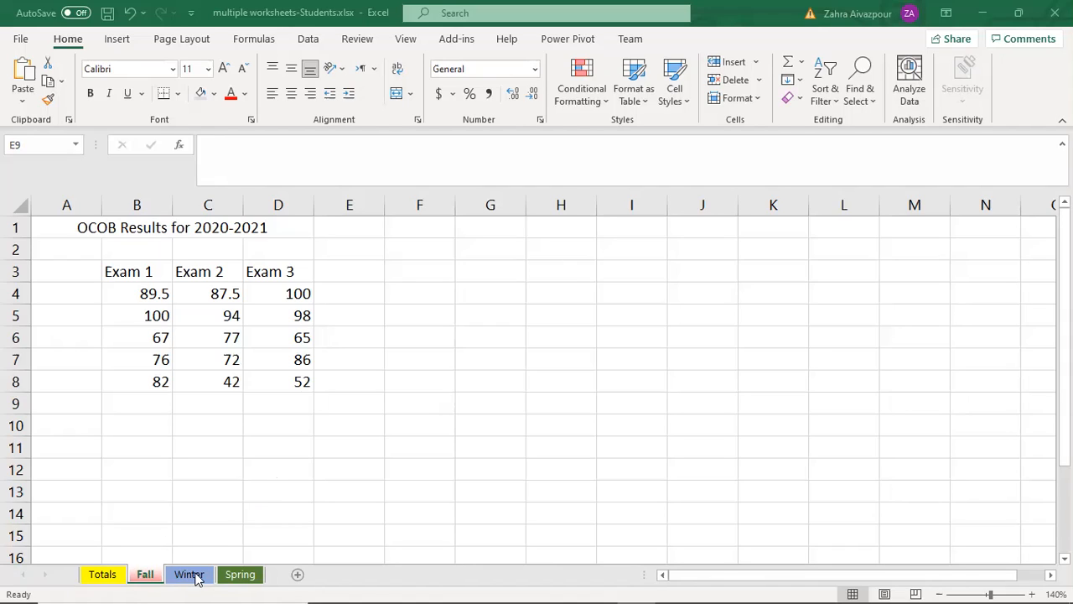
Step: Compare the layout and exam scores of the Fall, Winter and Spring worksheets, including whether each has a title row
{"action": "left_click", "coordinate": [240, 575]}
{"action": "left_click", "coordinate": [189, 574]}
{"action": "left_click", "coordinate": [145, 574]}
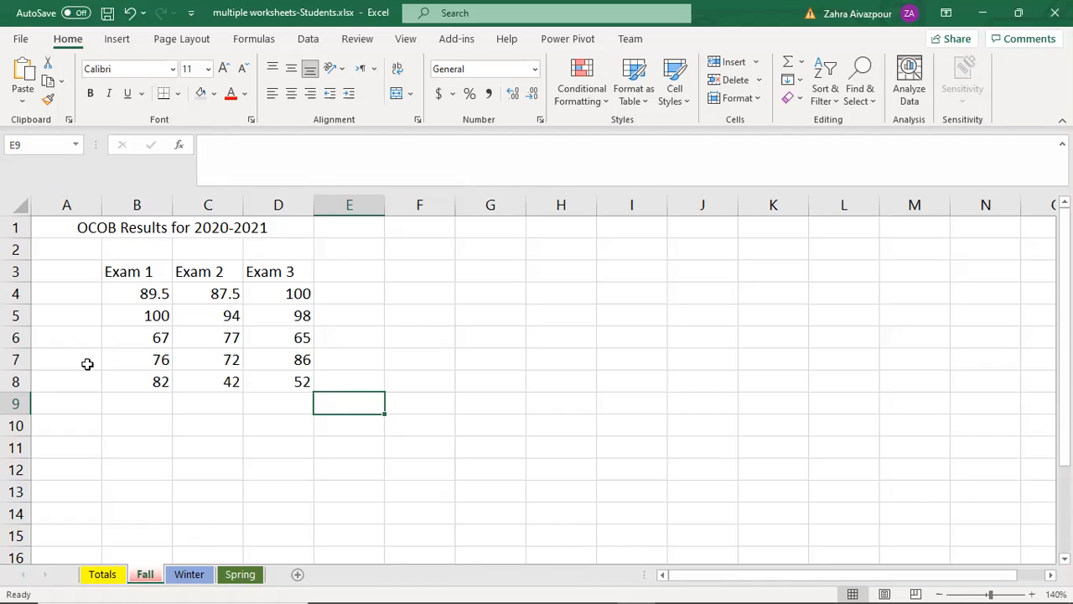
{"action": "left_click", "coordinate": [186, 577]}
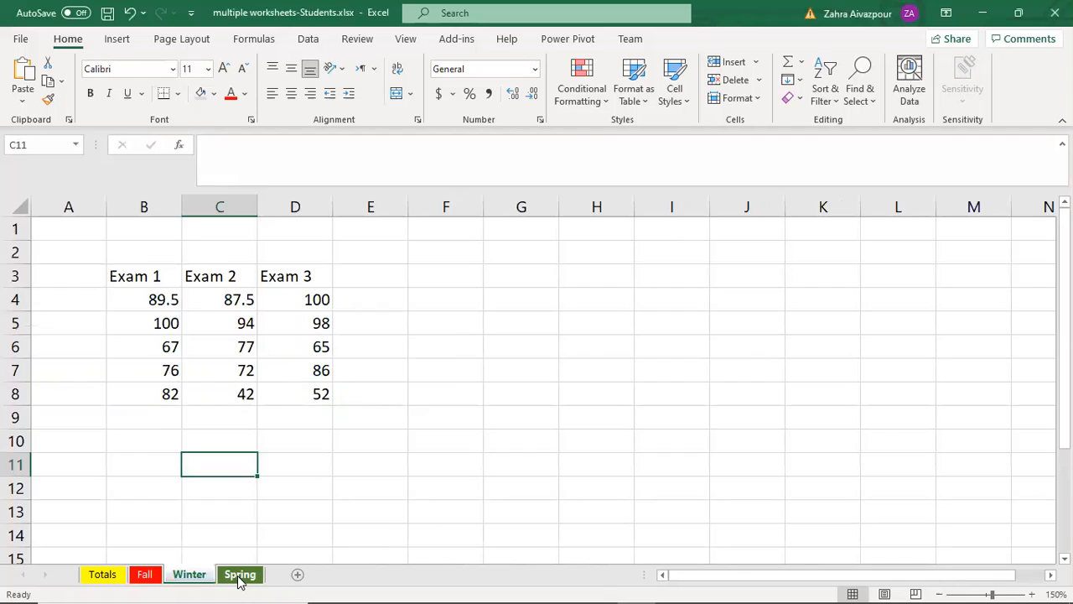
{"action": "left_click", "coordinate": [240, 577]}
{"action": "left_click", "coordinate": [192, 577]}
{"action": "left_click", "coordinate": [148, 573]}
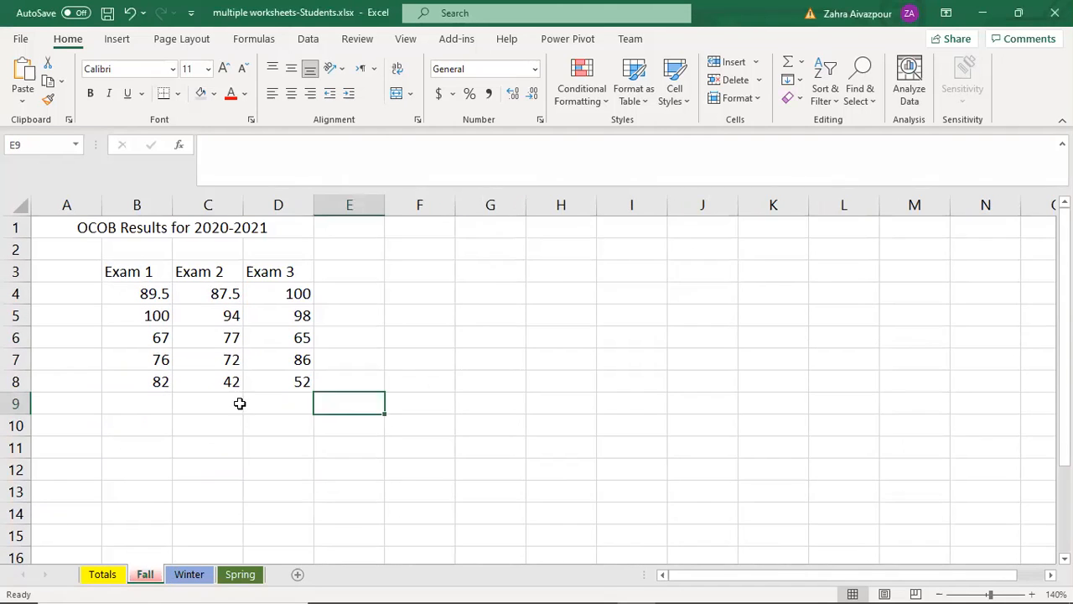
{"action": "left_click", "coordinate": [365, 313]}
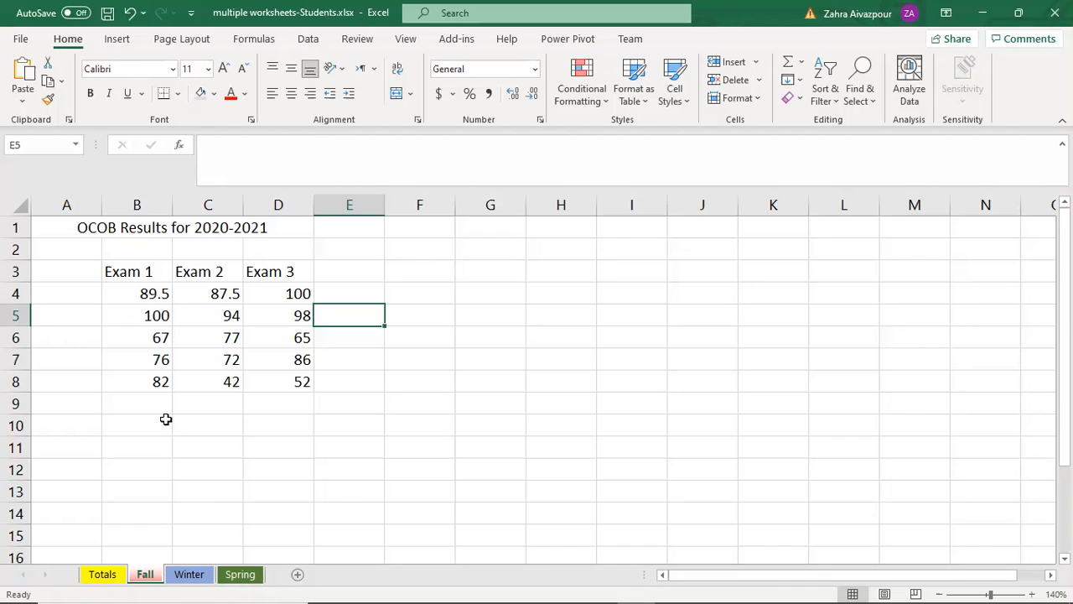
{"action": "left_click", "coordinate": [199, 575]}
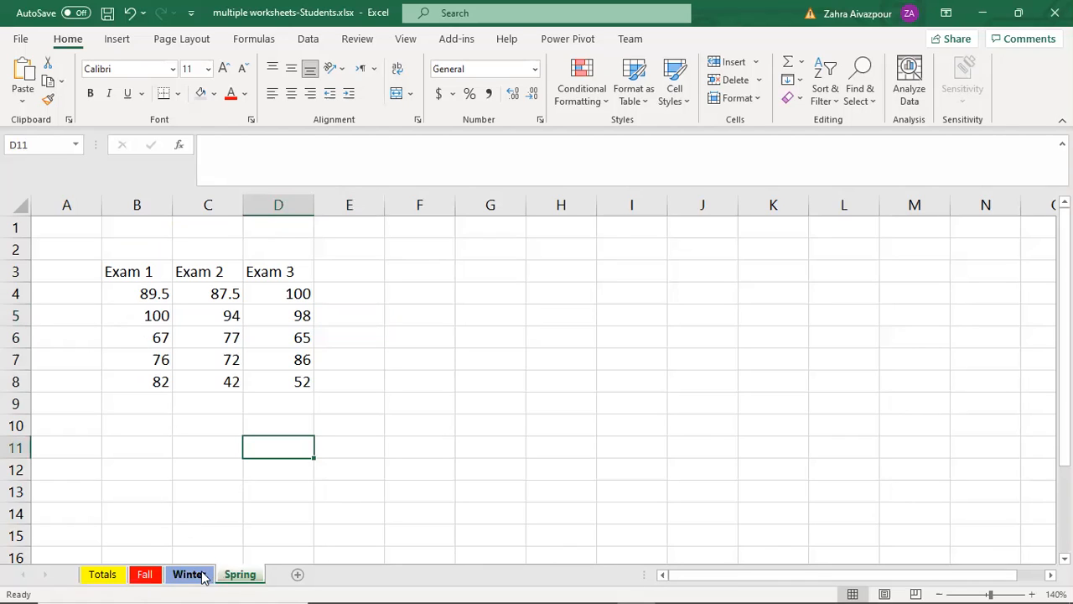
{"action": "left_click", "coordinate": [240, 576]}
{"action": "left_click", "coordinate": [147, 575]}
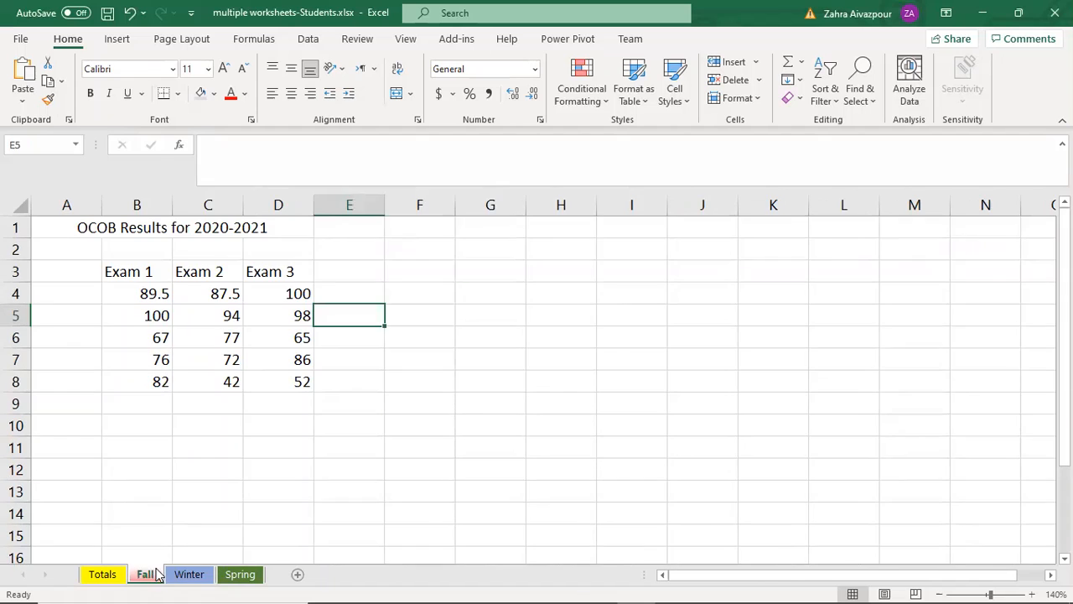
{"action": "left_click", "coordinate": [182, 576]}
{"action": "left_click", "coordinate": [239, 575]}
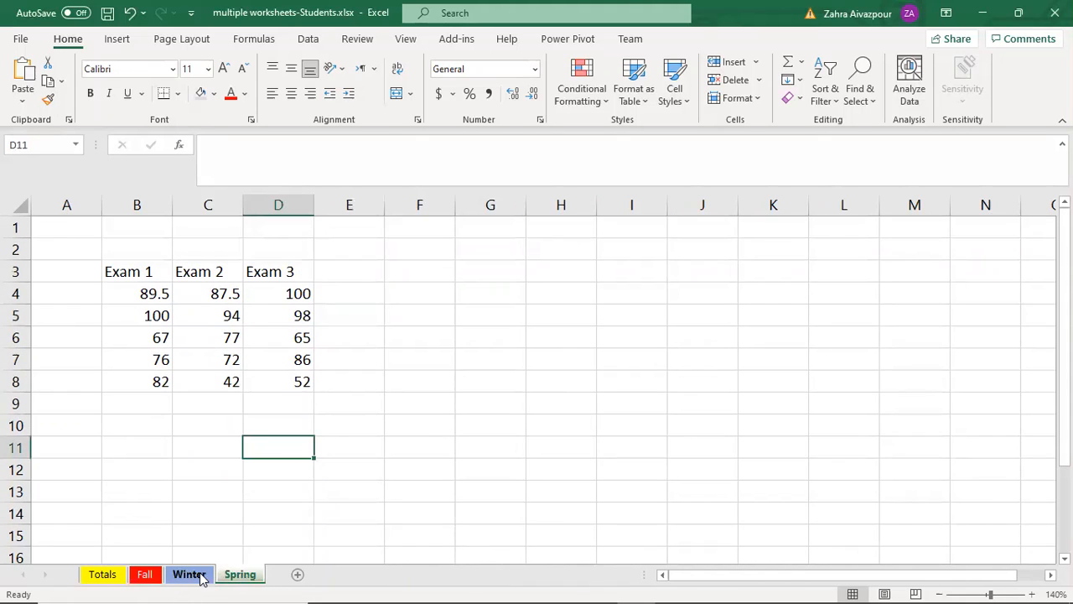
{"action": "left_click", "coordinate": [145, 575]}
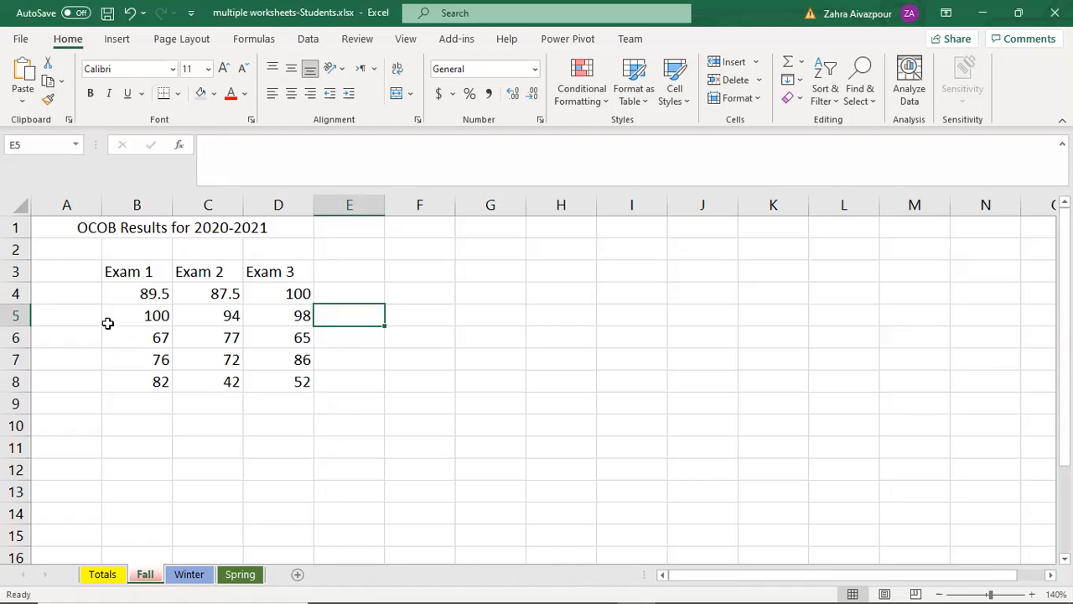
{"action": "left_click", "coordinate": [193, 575]}
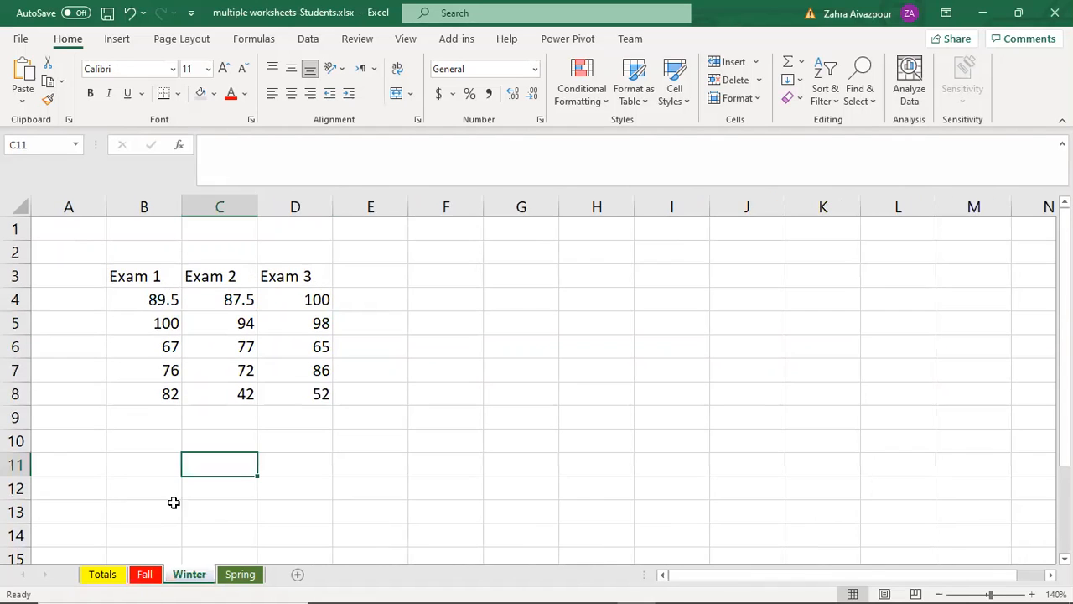
{"action": "left_click", "coordinate": [240, 575]}
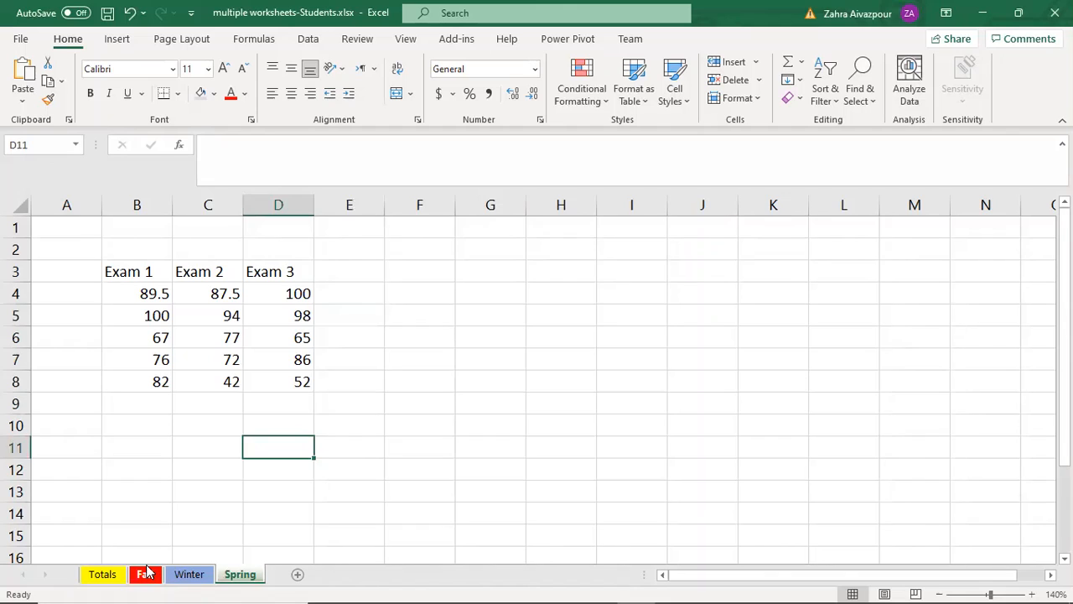
{"action": "left_click", "coordinate": [145, 575]}
{"action": "left_click", "coordinate": [176, 576]}
{"action": "left_click", "coordinate": [240, 575]}
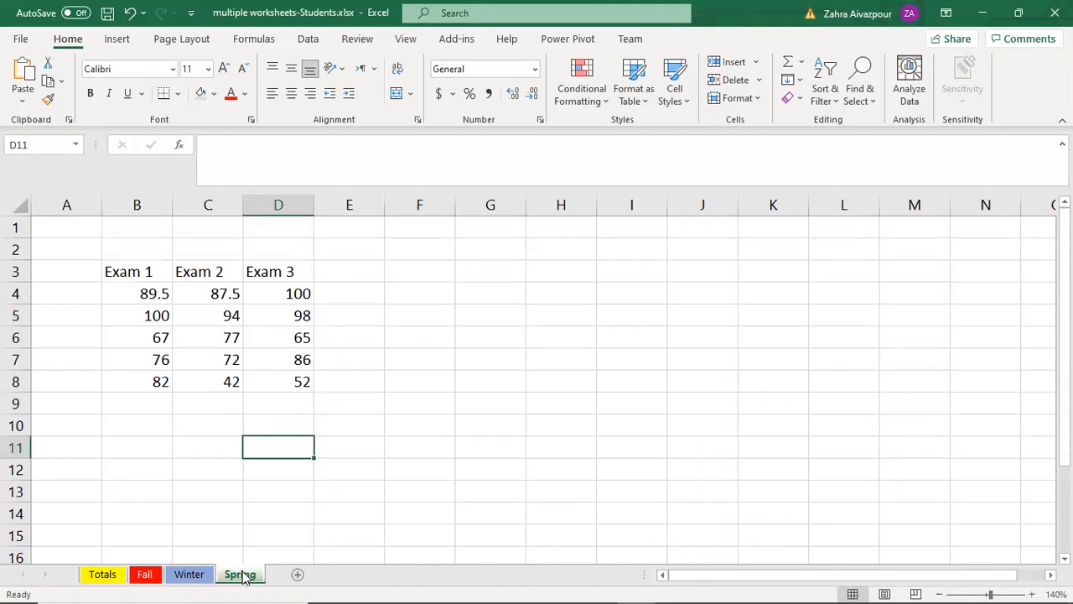
{"action": "left_click", "coordinate": [156, 577]}
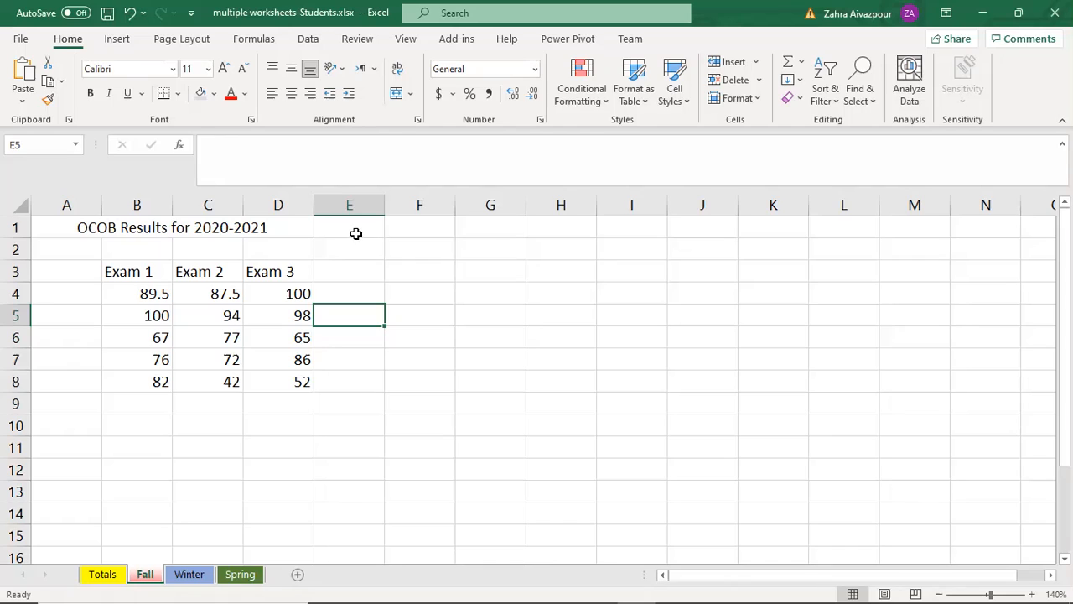
Step: Group the Fall, Winter and Spring sheets and fill Fall's merged title in A1 across them with the All option
{"action": "left_click", "coordinate": [257, 227]}
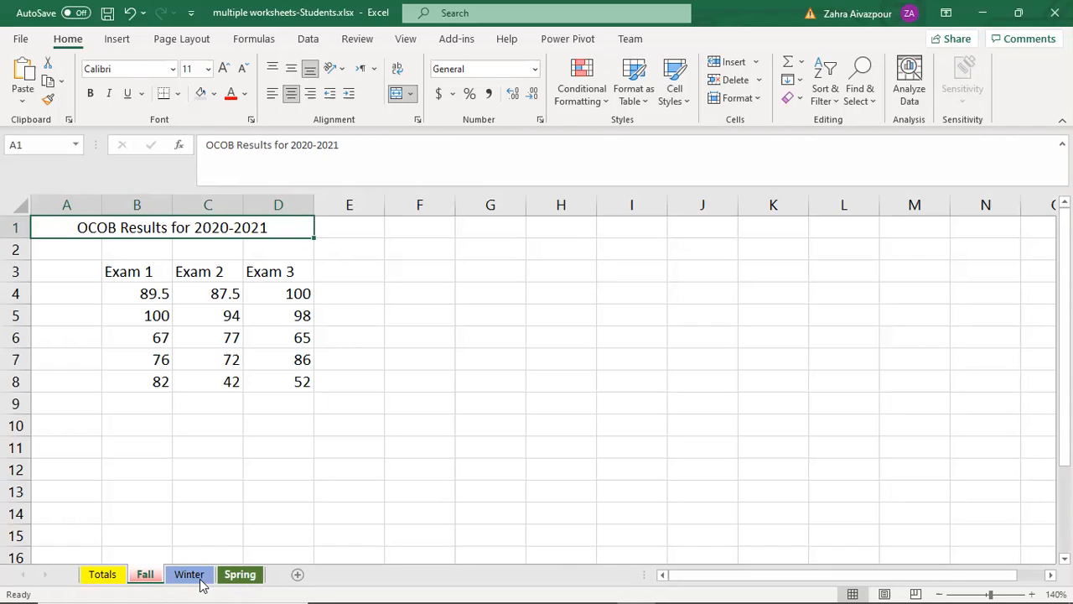
{"action": "left_click", "coordinate": [249, 576], "text": "shift"}
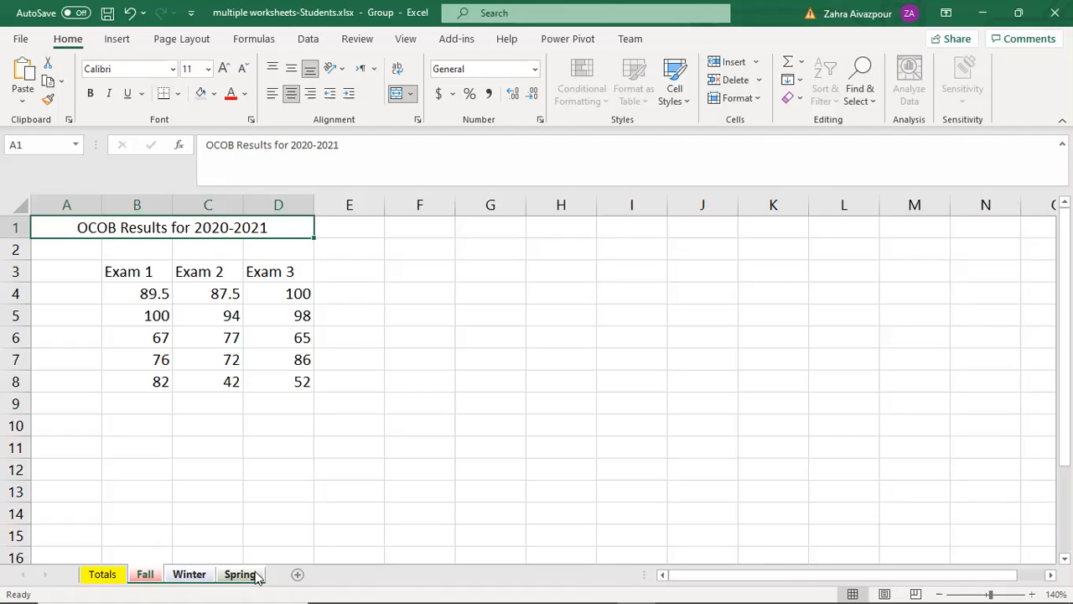
{"action": "left_click", "coordinate": [799, 81]}
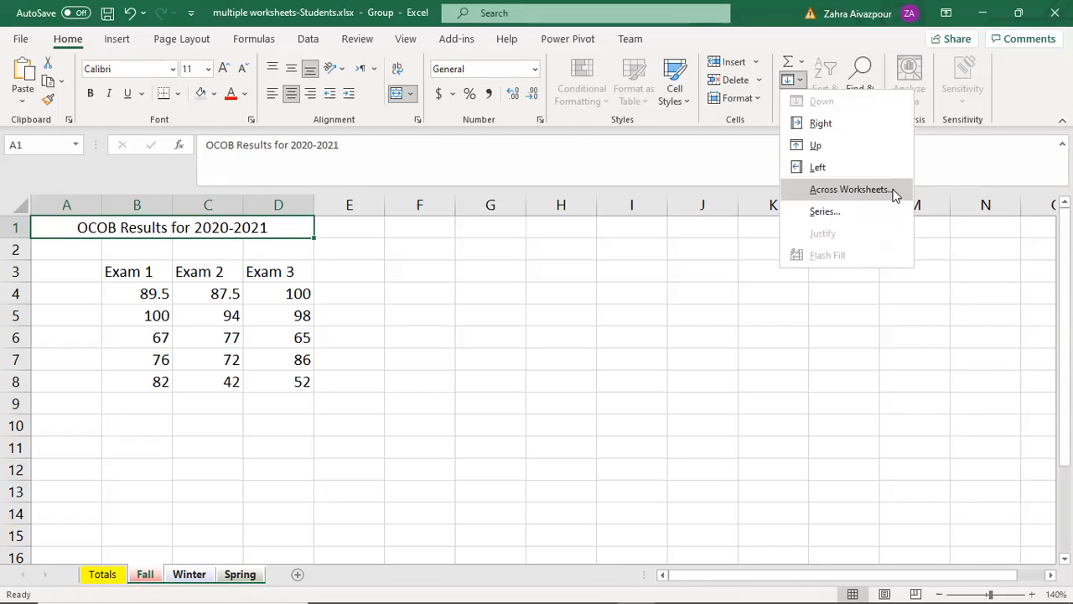
{"action": "left_click", "coordinate": [824, 192]}
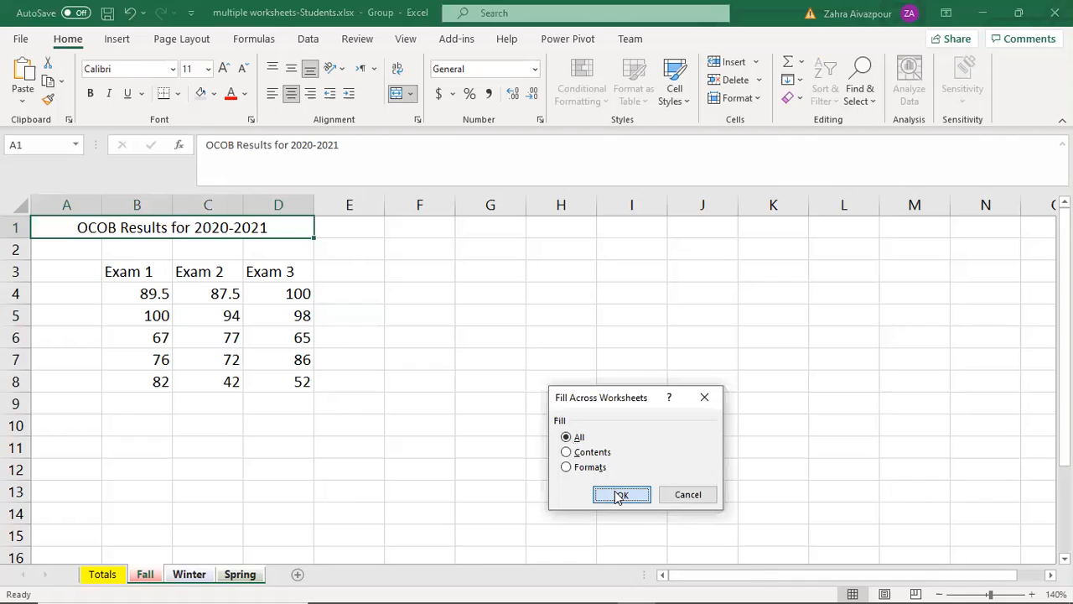
{"action": "left_click", "coordinate": [619, 494]}
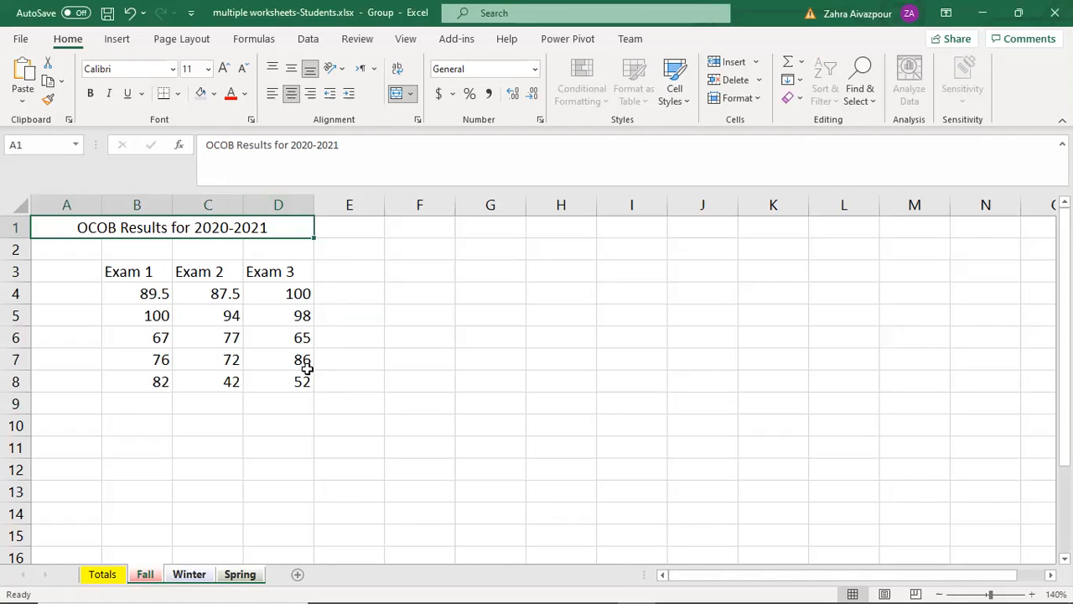
Step: Ungroup the sheets and check the copied title on the Winter and Spring sheets, returning to Fall
{"action": "right_click", "coordinate": [146, 576]}
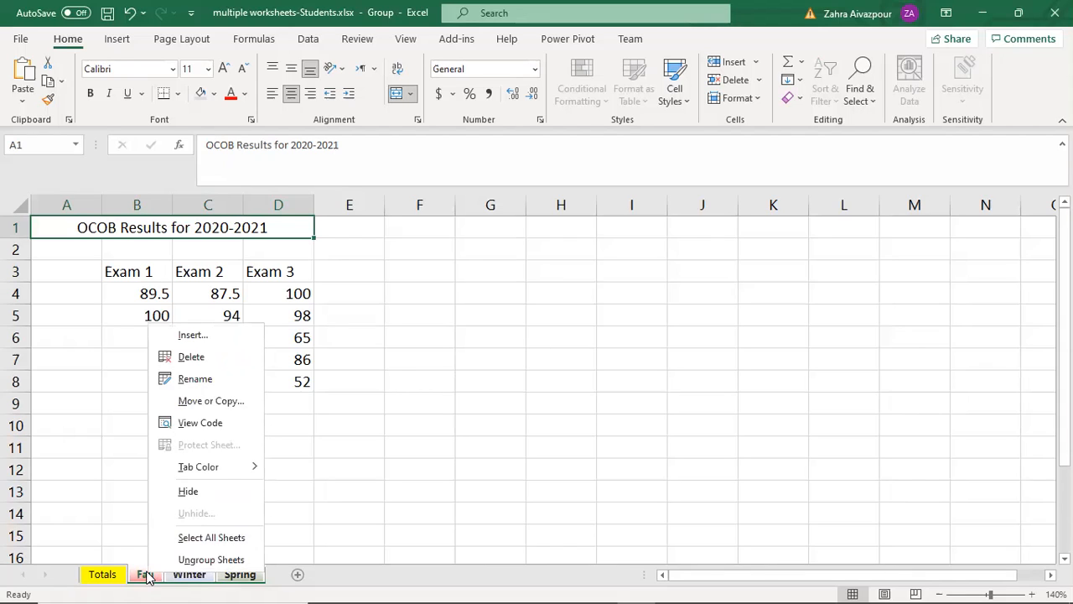
{"action": "left_click", "coordinate": [195, 559]}
{"action": "left_click", "coordinate": [189, 574]}
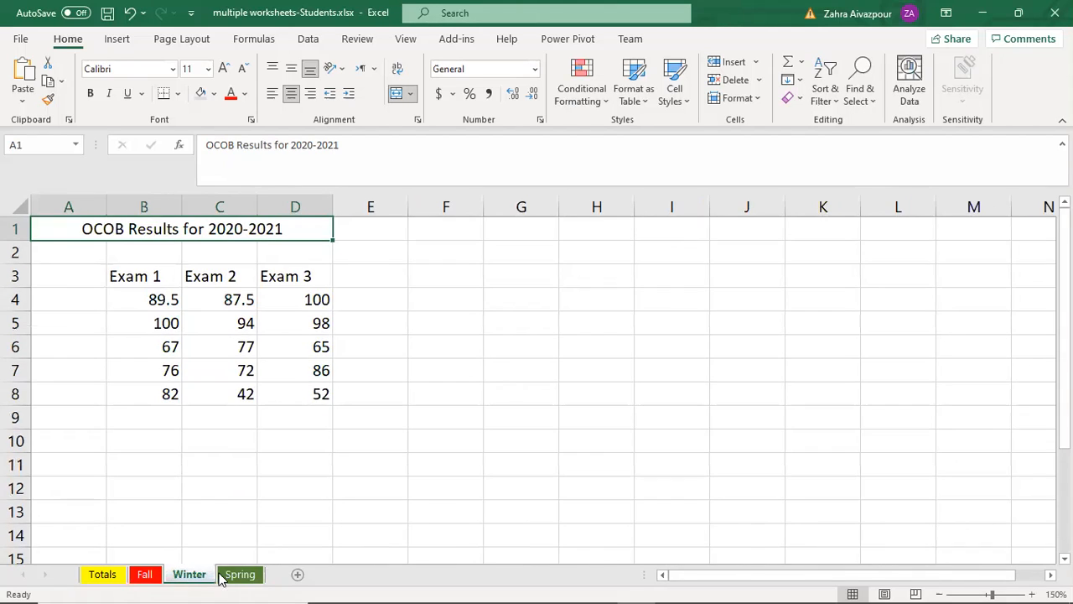
{"action": "left_click", "coordinate": [235, 575]}
{"action": "left_click", "coordinate": [190, 575]}
{"action": "left_click", "coordinate": [146, 575]}
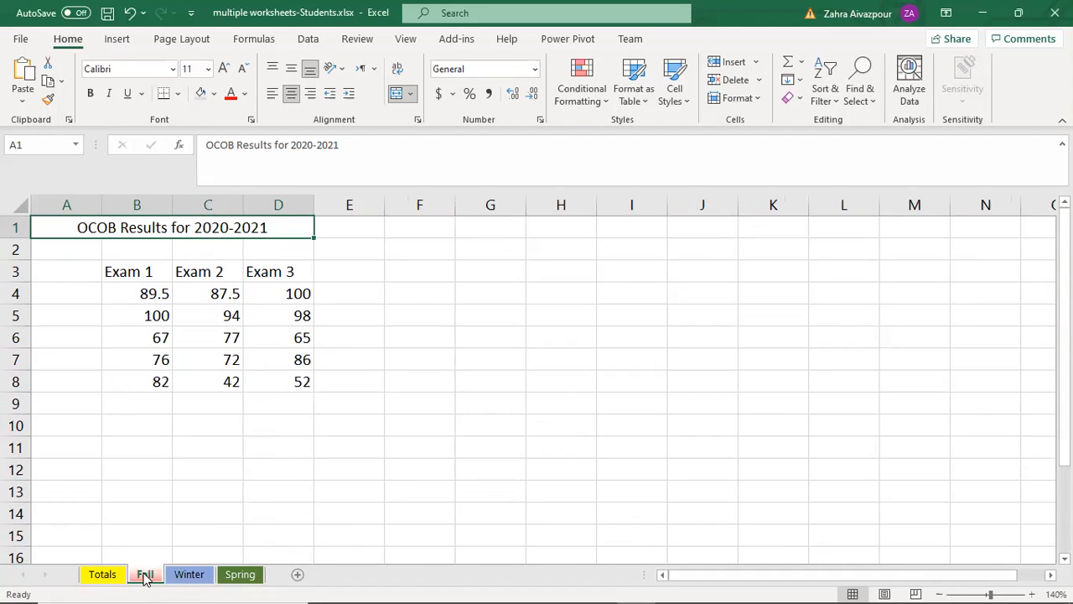
Step: Regroup Fall through Spring and format the A1 title with bold, a light orange fill and the Heading 1 cell style
{"action": "left_click", "coordinate": [240, 574], "text": "shift"}
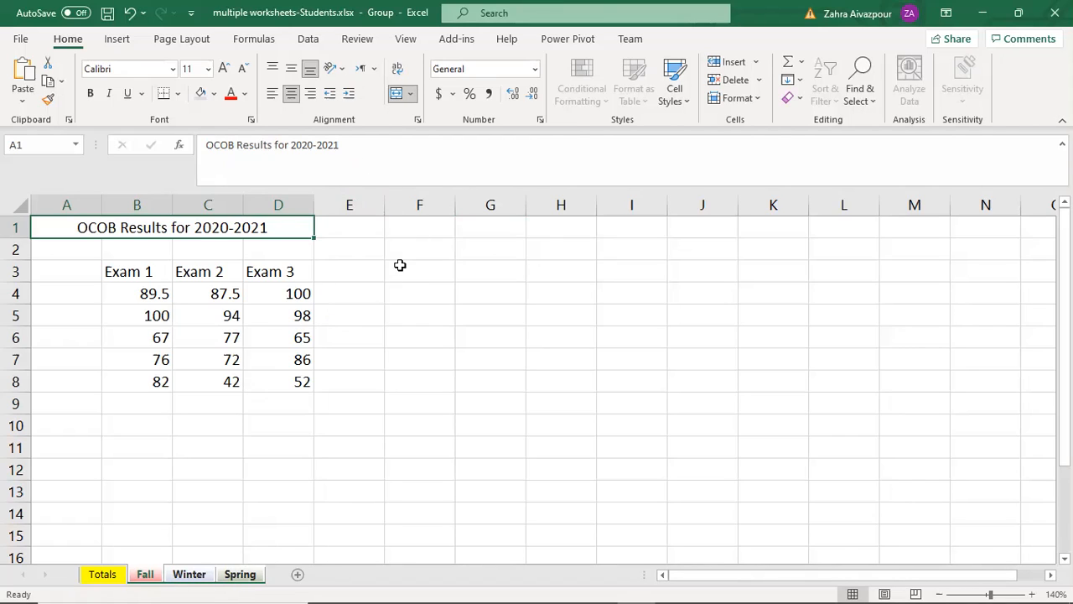
{"action": "left_click", "coordinate": [90, 93]}
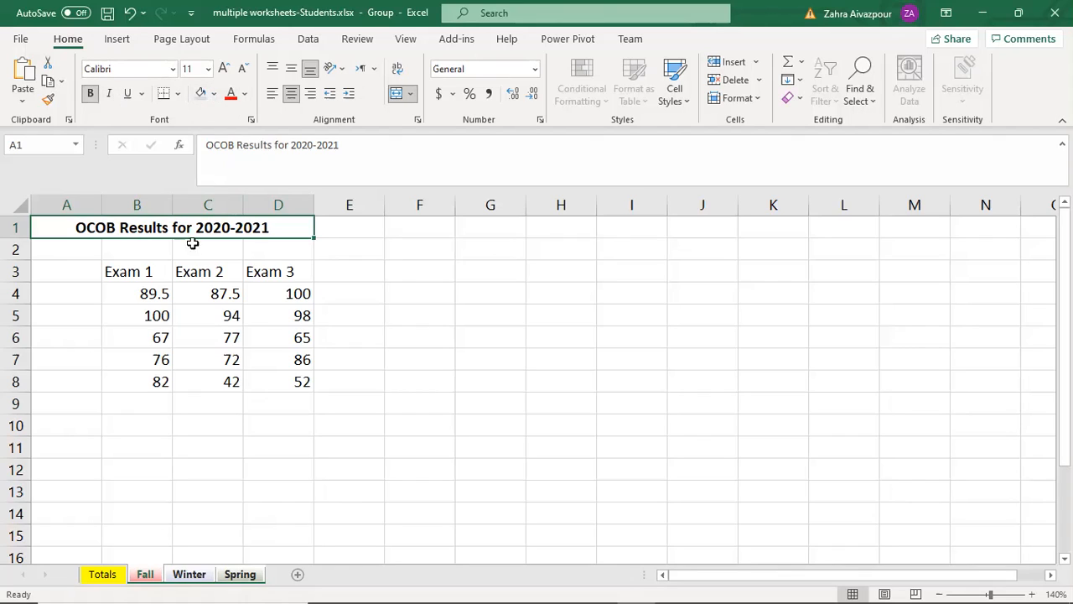
{"action": "left_click", "coordinate": [214, 93]}
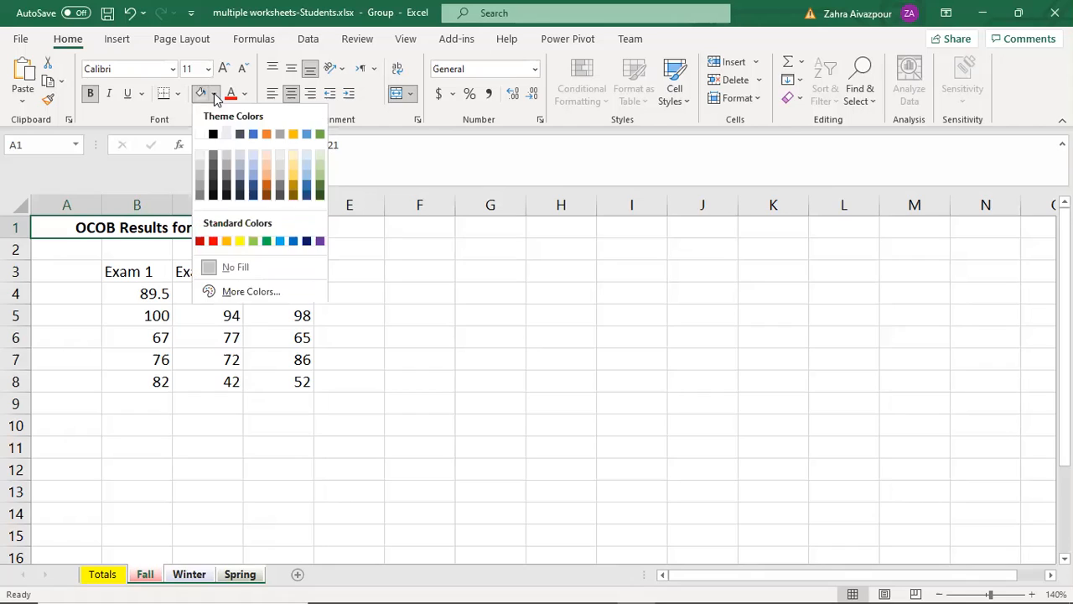
{"action": "left_click", "coordinate": [271, 164]}
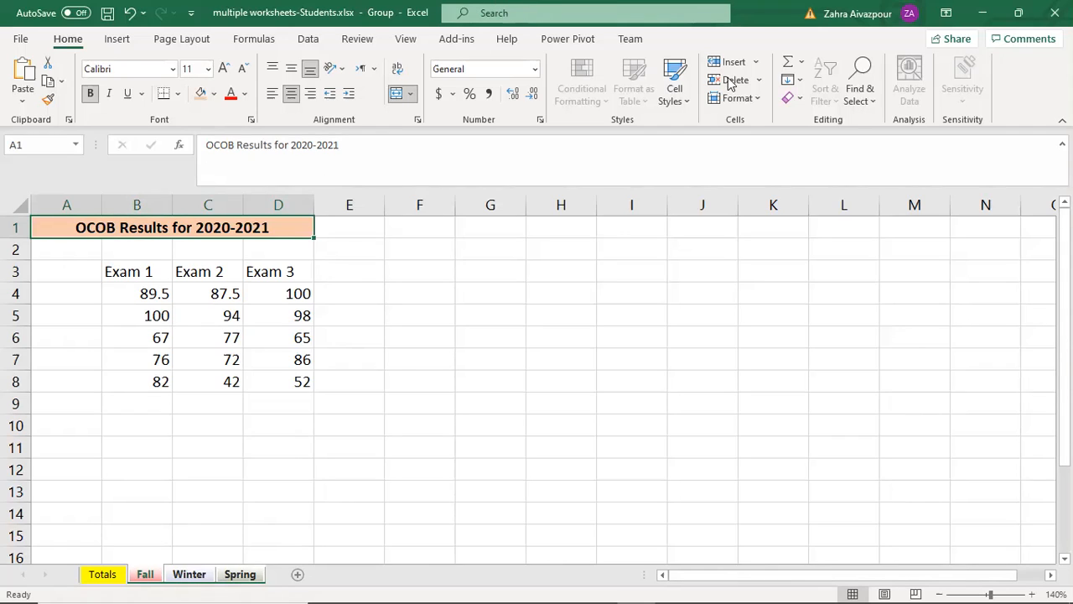
{"action": "left_click", "coordinate": [676, 94]}
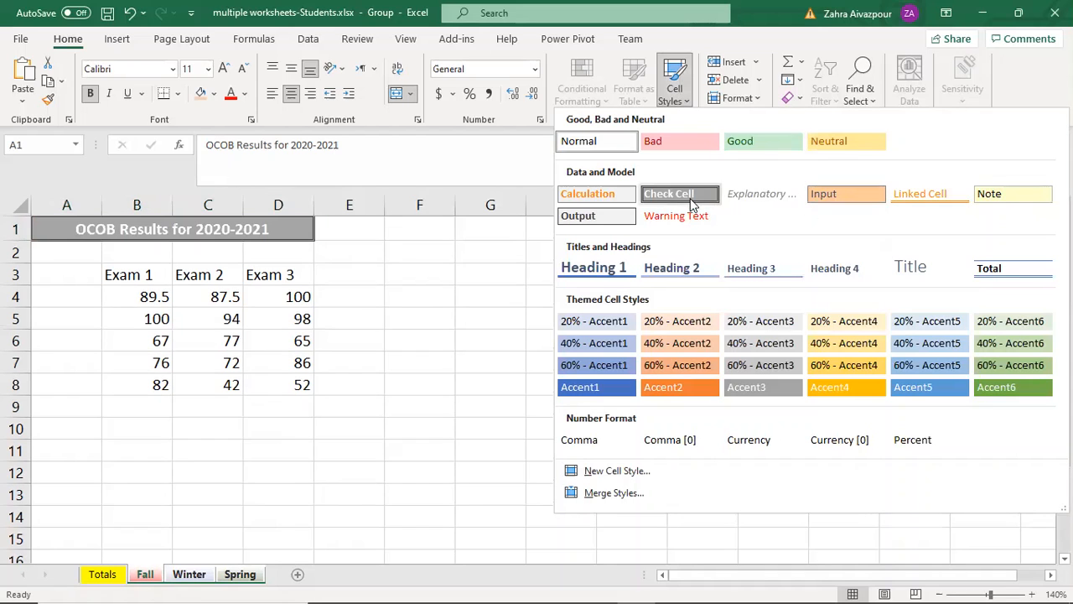
{"action": "left_click", "coordinate": [609, 276]}
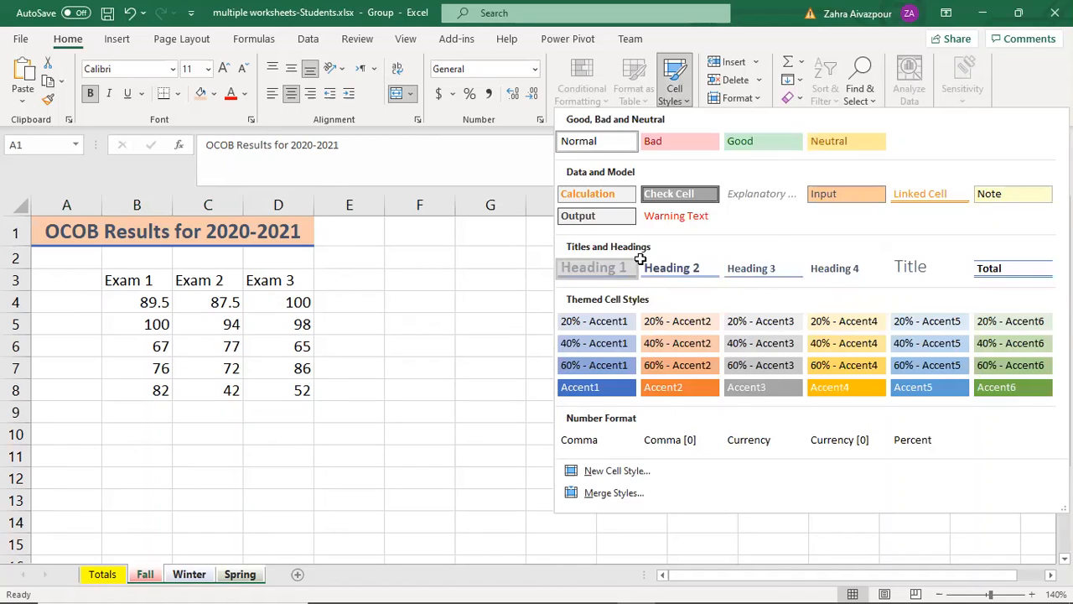
Step: Leave the sheet group and check the title formatting on the Winter and Spring sheets, returning to Fall
{"action": "left_click", "coordinate": [145, 577]}
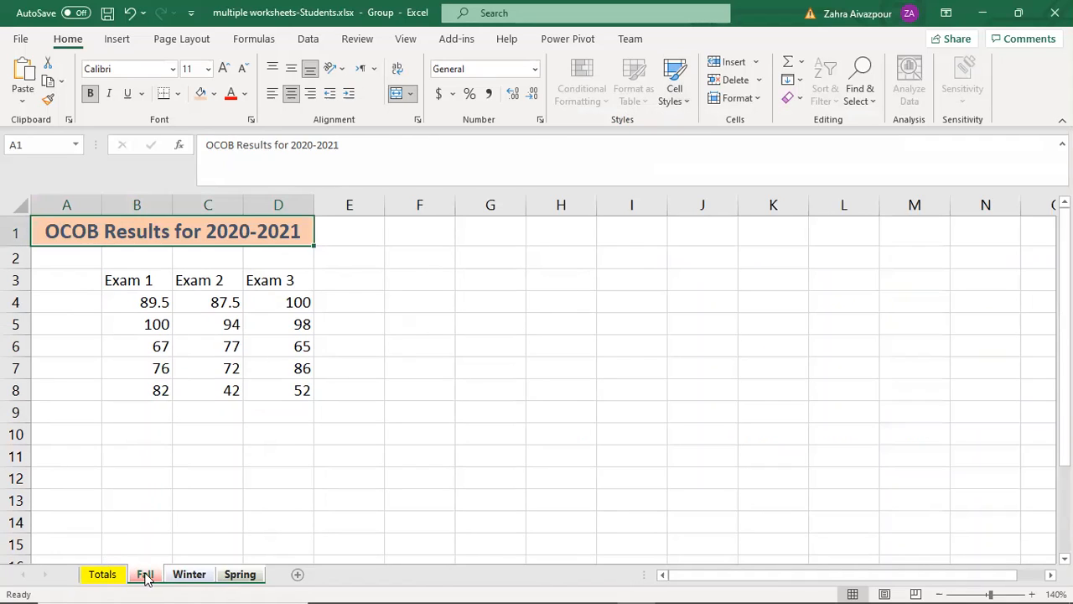
{"action": "left_click", "coordinate": [189, 575]}
{"action": "left_click", "coordinate": [239, 575]}
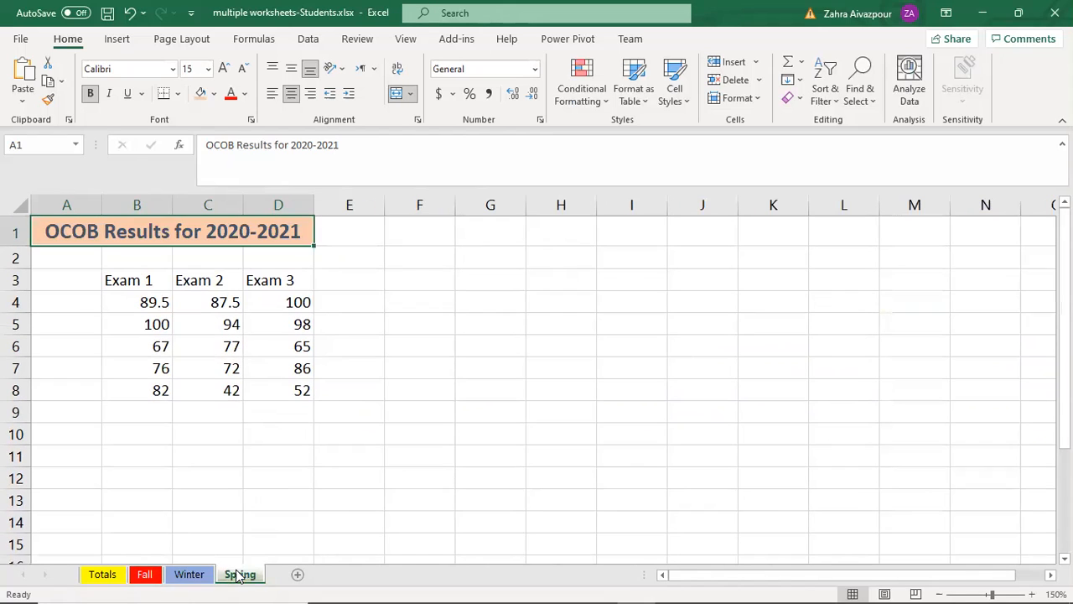
{"action": "left_click", "coordinate": [148, 574]}
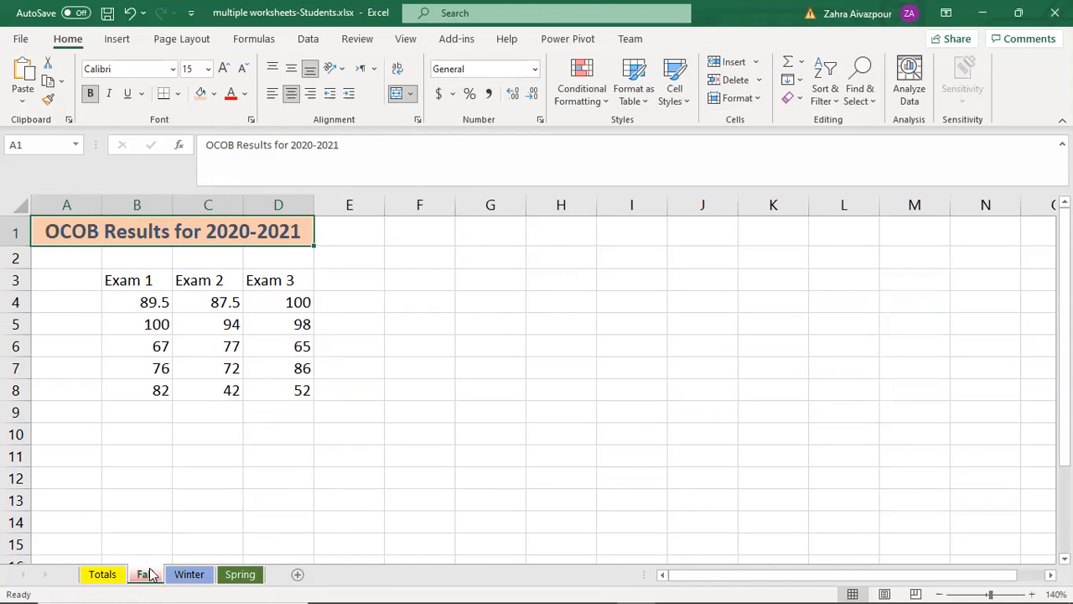
Step: Group Fall, Winter and Spring again and add the average of each exam column for B4:D8 in row 9
{"action": "left_click", "coordinate": [240, 576], "text": "shift"}
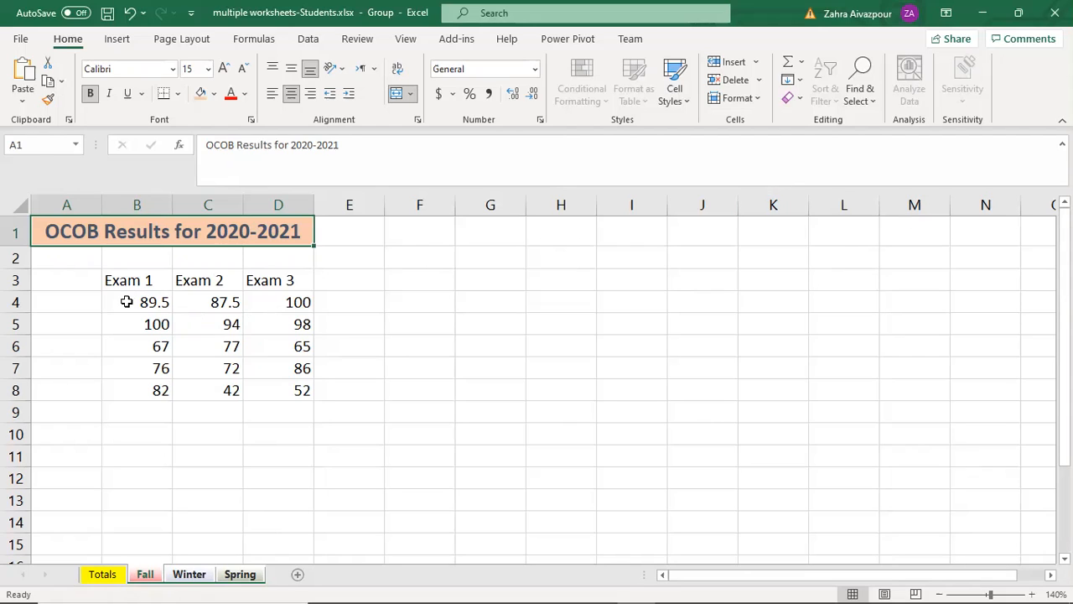
{"action": "left_click_drag", "start_coordinate": [128, 300], "coordinate": [285, 385]}
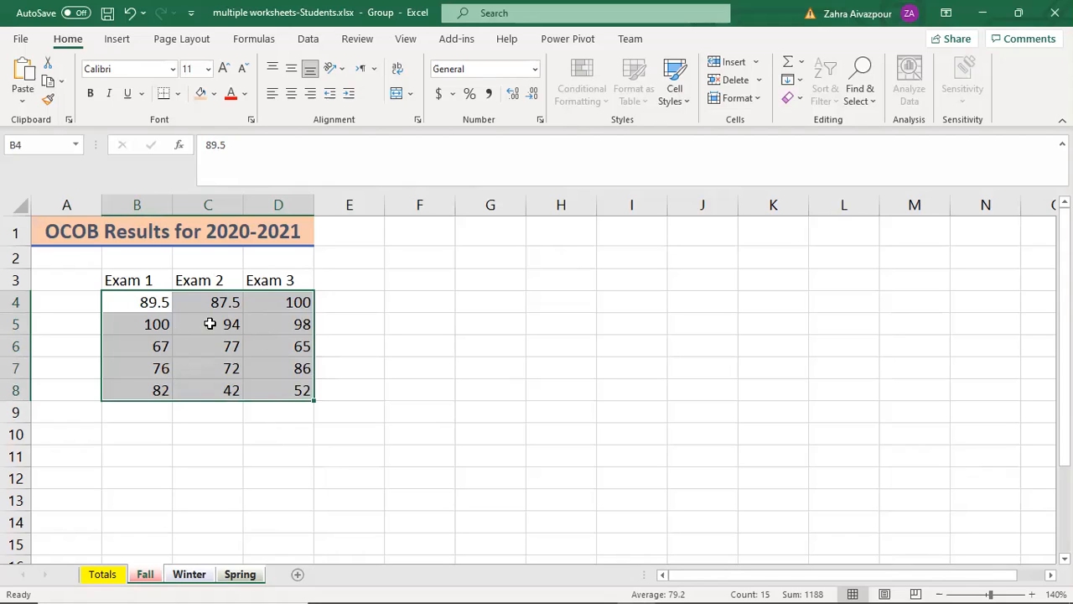
{"action": "left_click", "coordinate": [801, 68]}
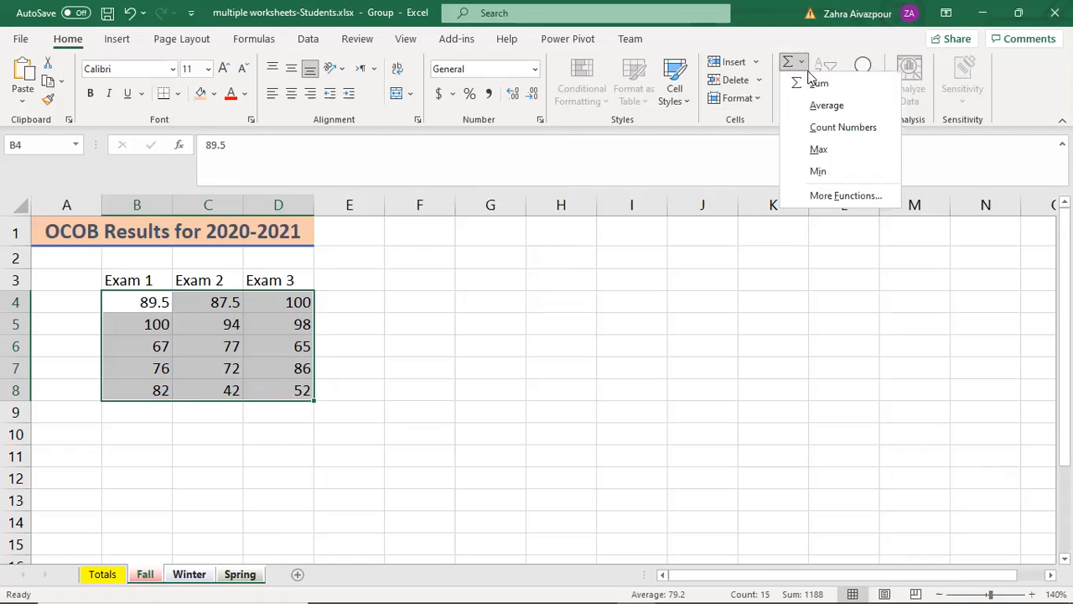
{"action": "left_click", "coordinate": [848, 107]}
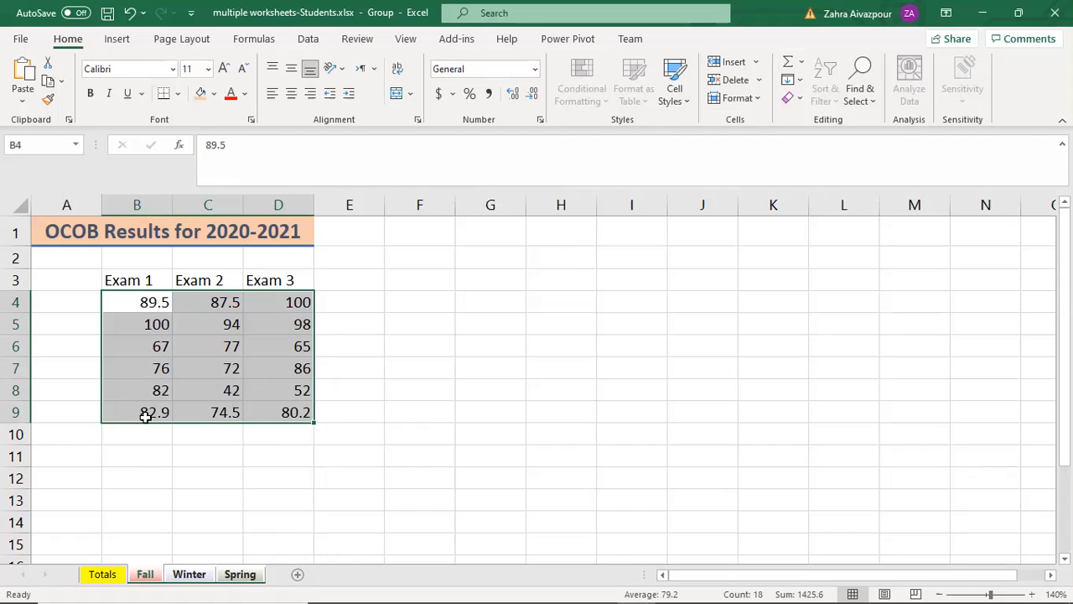
{"action": "left_click", "coordinate": [136, 435]}
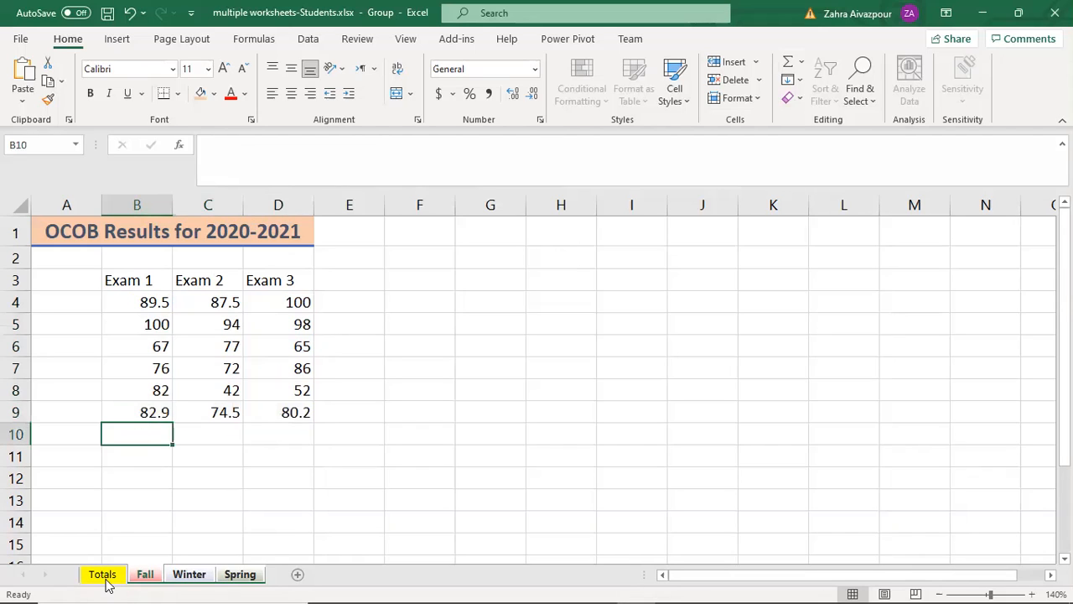
Step: Ungroup the sheets and check the exam averages on the Winter sheet
{"action": "right_click", "coordinate": [148, 575]}
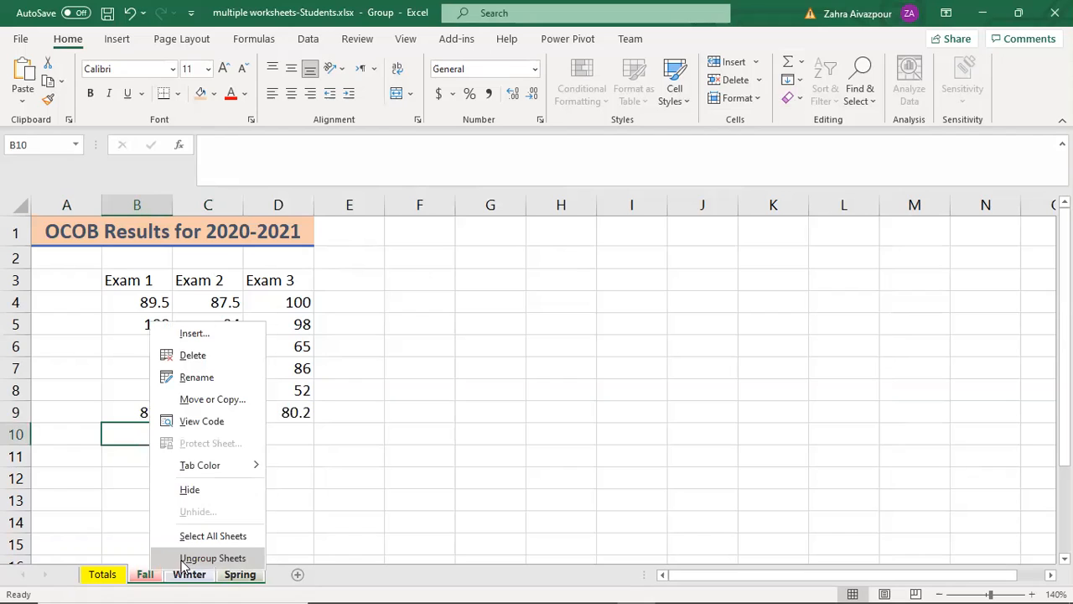
{"action": "left_click", "coordinate": [183, 555]}
{"action": "left_click", "coordinate": [186, 576]}
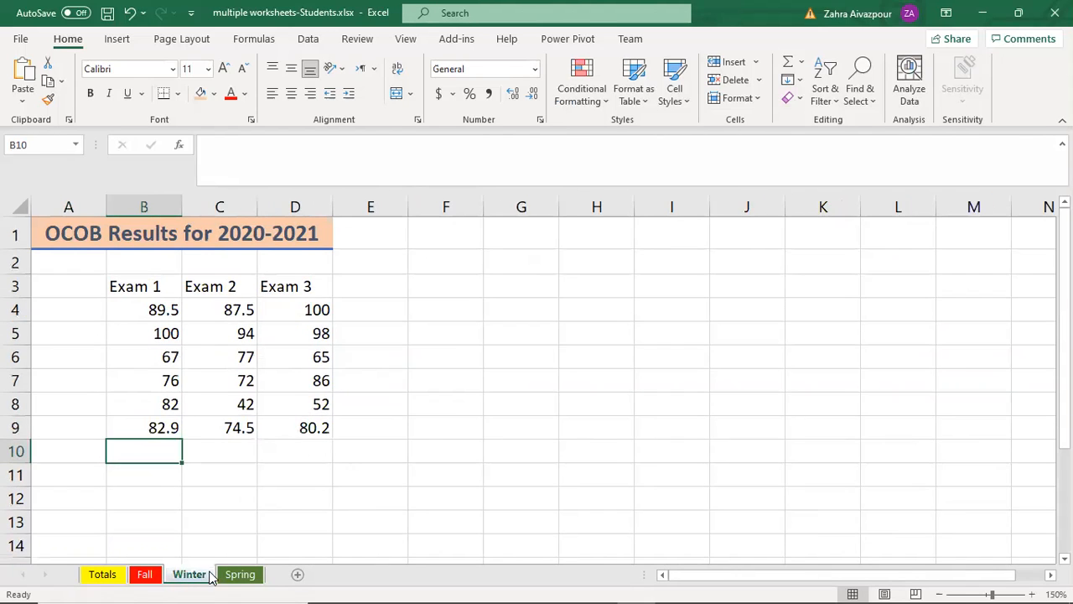
Step: Compare the row 9 exam averages on the Fall, Winter and Spring sheets, and look at the Totals sheet
{"action": "left_click", "coordinate": [239, 575]}
{"action": "left_click", "coordinate": [107, 576]}
{"action": "left_click", "coordinate": [142, 577]}
{"action": "left_click", "coordinate": [182, 575]}
{"action": "left_click", "coordinate": [239, 575]}
{"action": "left_click", "coordinate": [190, 575]}
{"action": "left_click", "coordinate": [240, 576]}
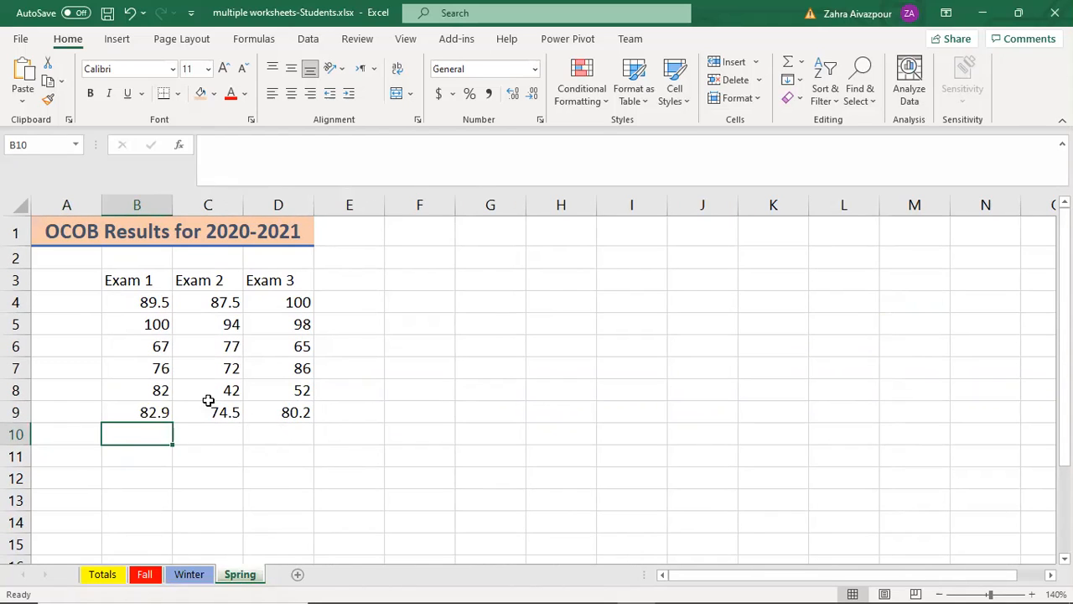
{"action": "left_click", "coordinate": [191, 577]}
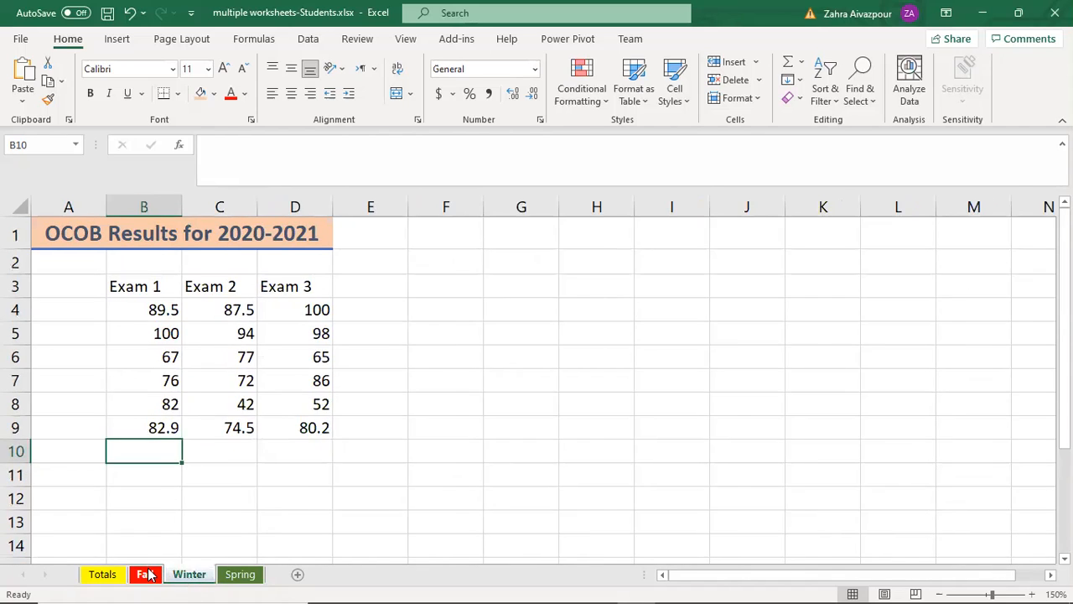
{"action": "left_click", "coordinate": [145, 574]}
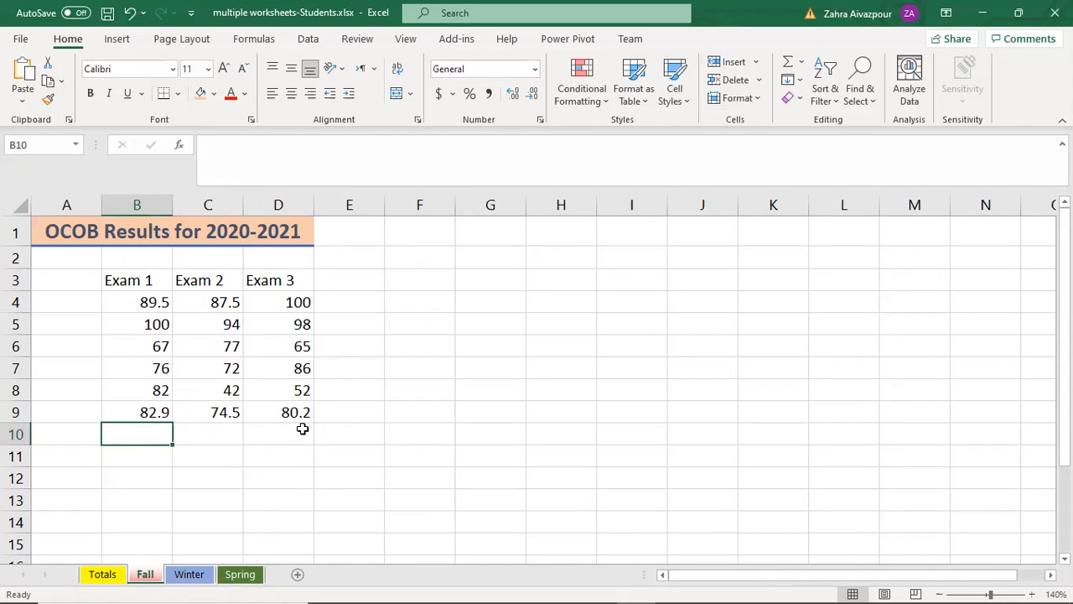
{"action": "left_click", "coordinate": [191, 575]}
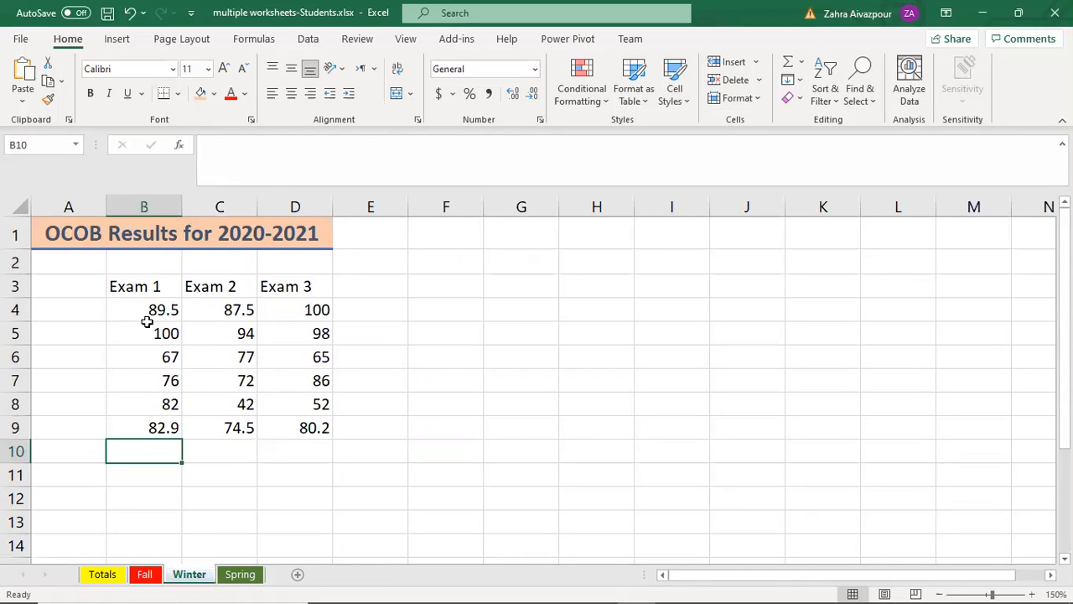
{"action": "left_click", "coordinate": [241, 574]}
{"action": "left_click", "coordinate": [200, 574]}
Step: Group the Fall, Winter and Spring sheets and enter the label Average in A9
{"action": "left_click", "coordinate": [147, 574]}
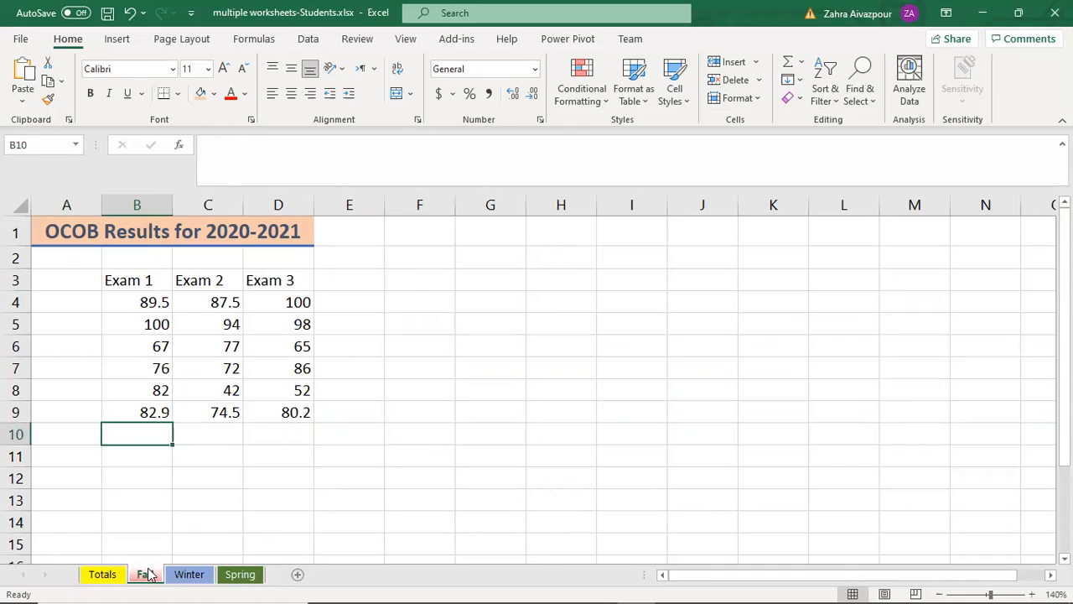
{"action": "left_click", "coordinate": [240, 575], "text": "shift"}
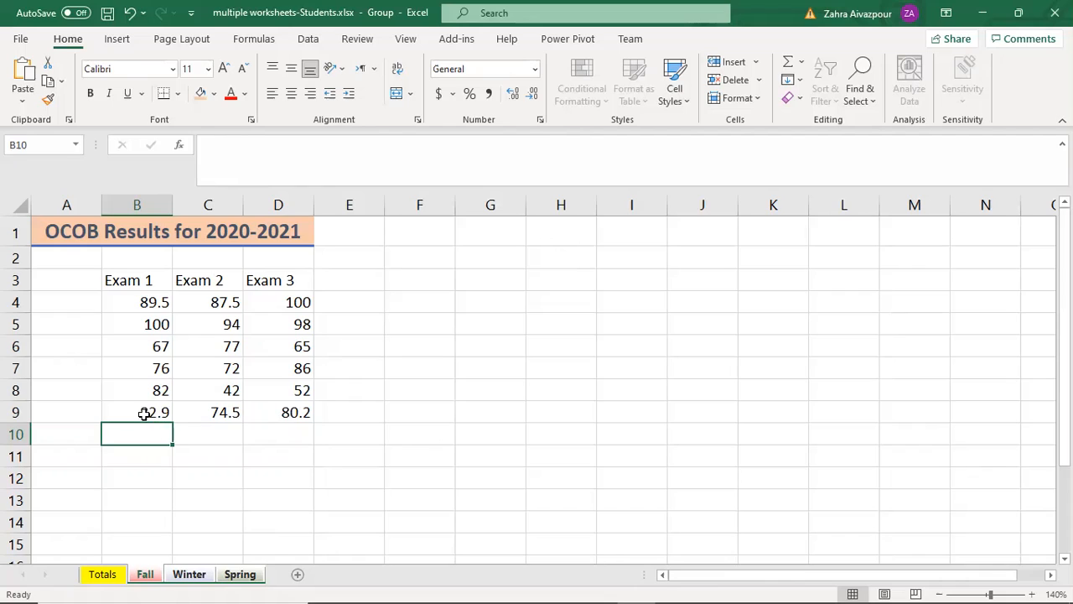
{"action": "left_click", "coordinate": [67, 411]}
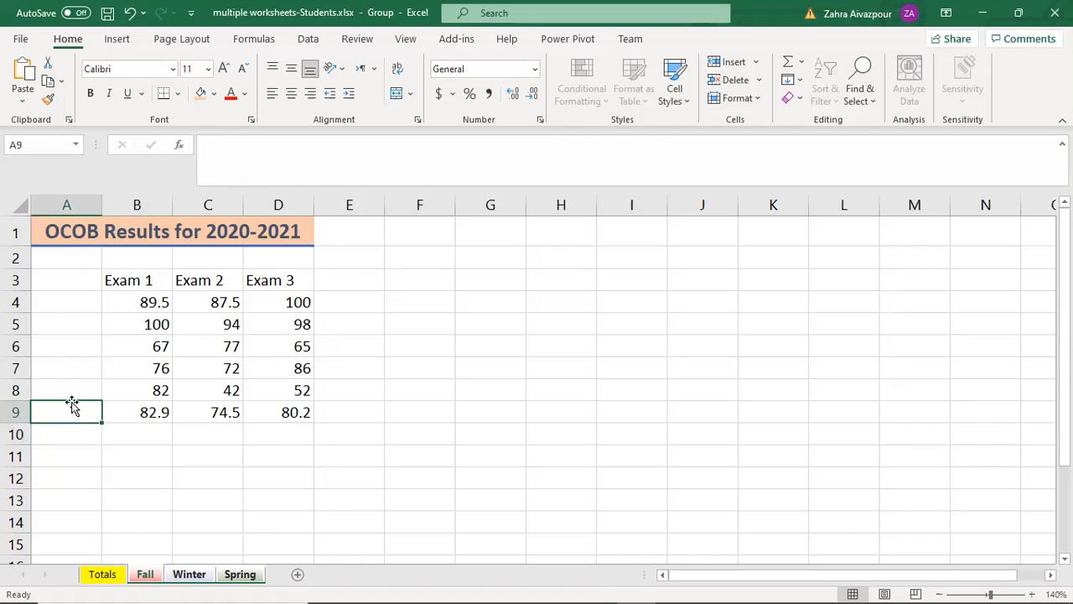
{"action": "type", "text": "Av"}
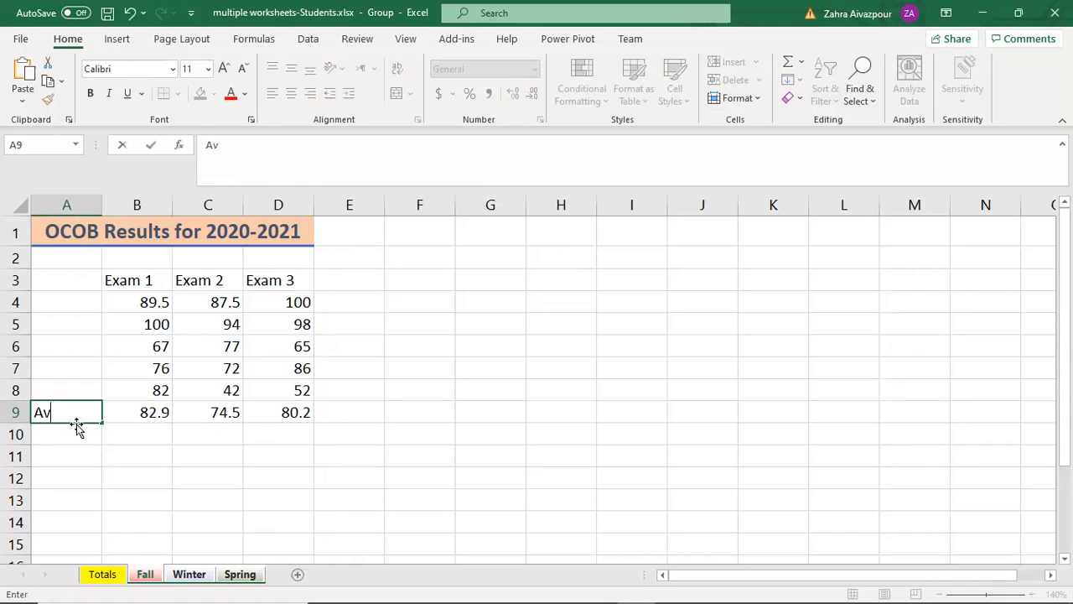
{"action": "type", "text": "erage"}
{"action": "left_click", "coordinate": [76, 436]}
{"action": "left_click", "coordinate": [77, 413]}
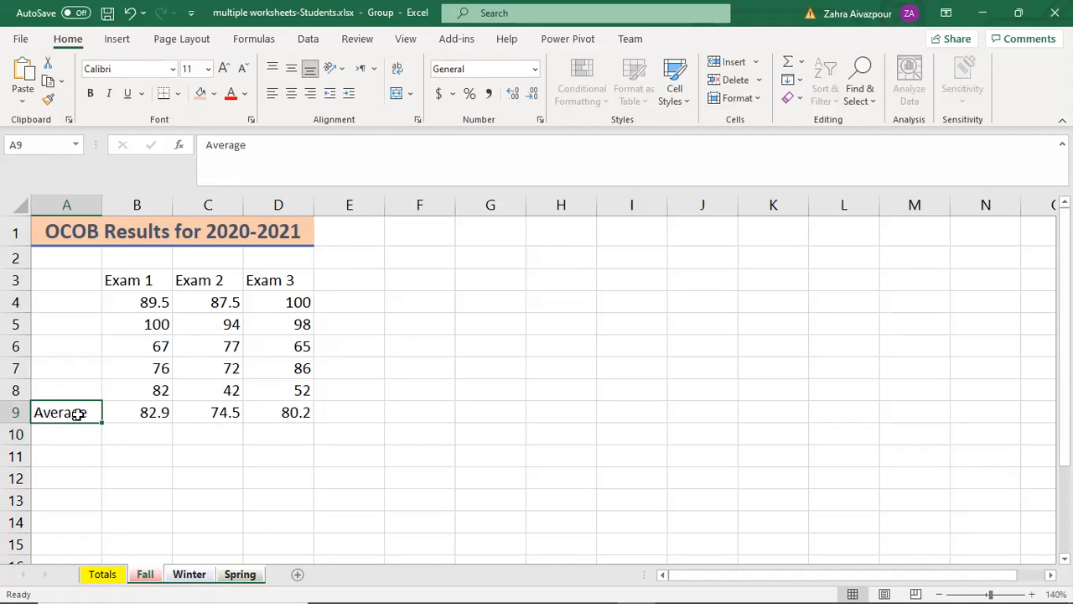
Step: Fill the Average label in A9 across the grouped worksheets
{"action": "left_click", "coordinate": [793, 80]}
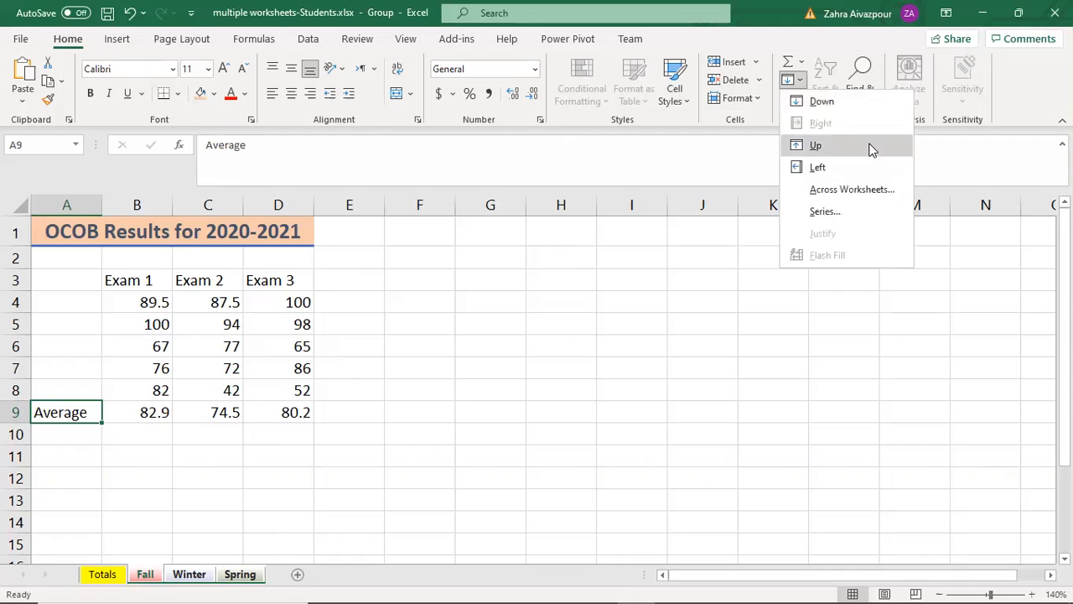
{"action": "left_click", "coordinate": [881, 190]}
{"action": "left_click", "coordinate": [607, 495]}
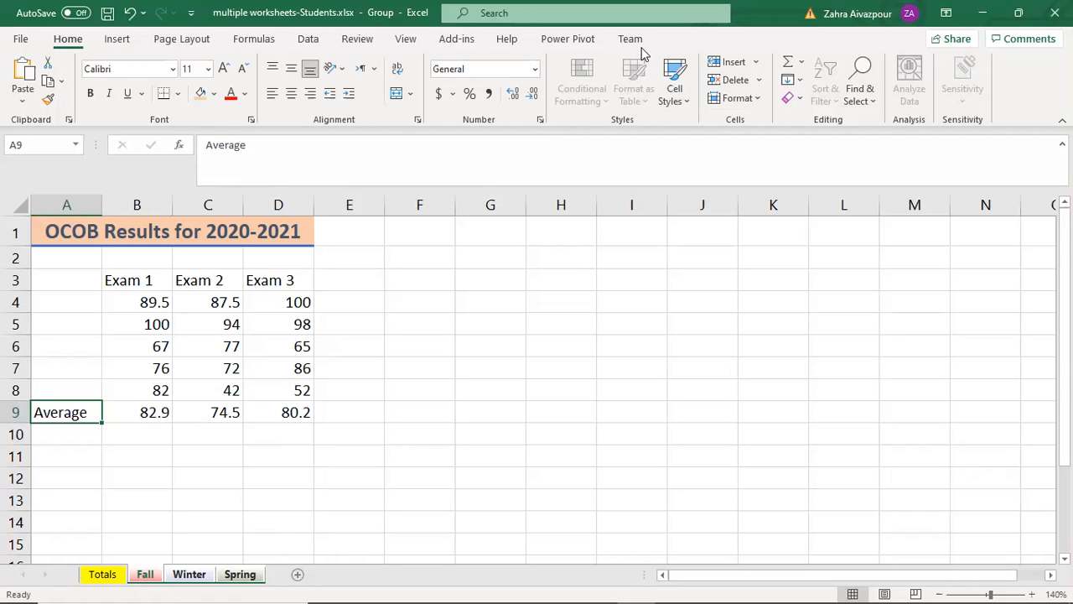
Step: Apply the Total cell style to the Average label in A9 on the grouped sheets
{"action": "left_click", "coordinate": [676, 94]}
{"action": "left_click", "coordinate": [1011, 274]}
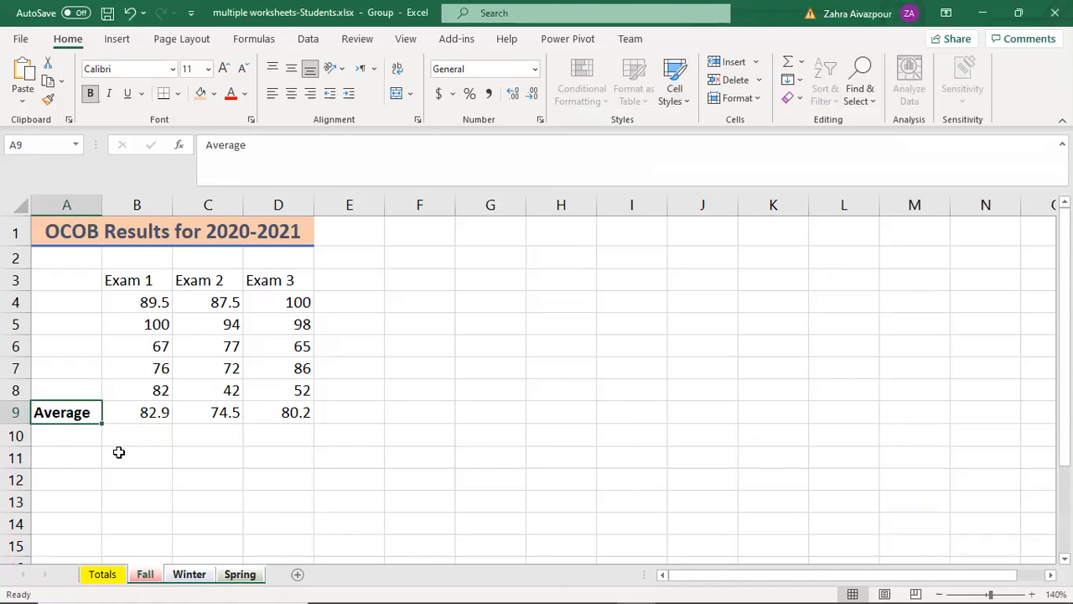
{"action": "left_click", "coordinate": [118, 450]}
{"action": "left_click", "coordinate": [53, 436]}
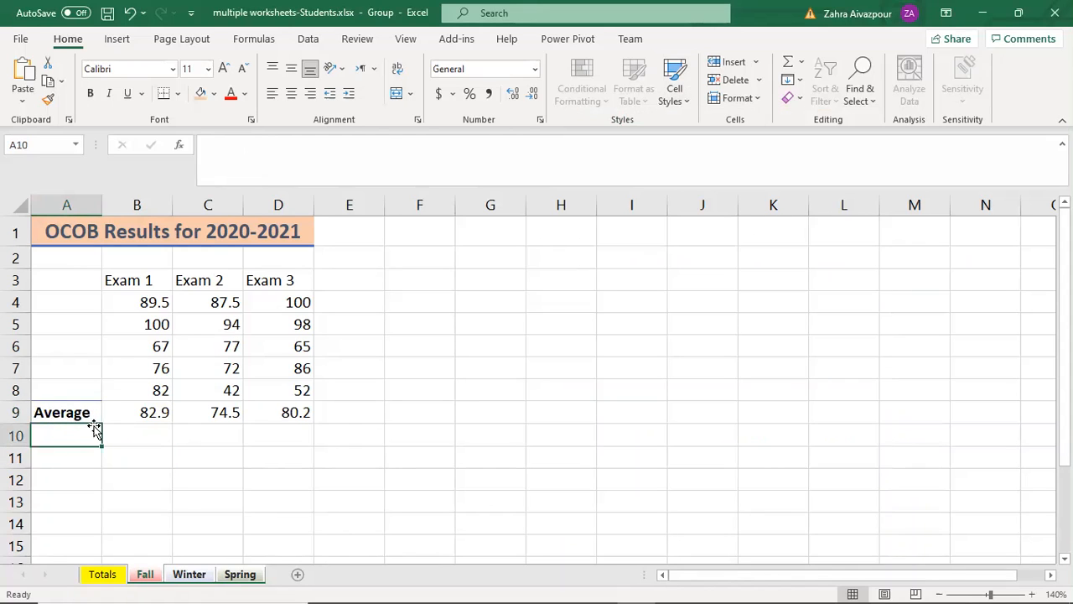
{"action": "left_click", "coordinate": [142, 430]}
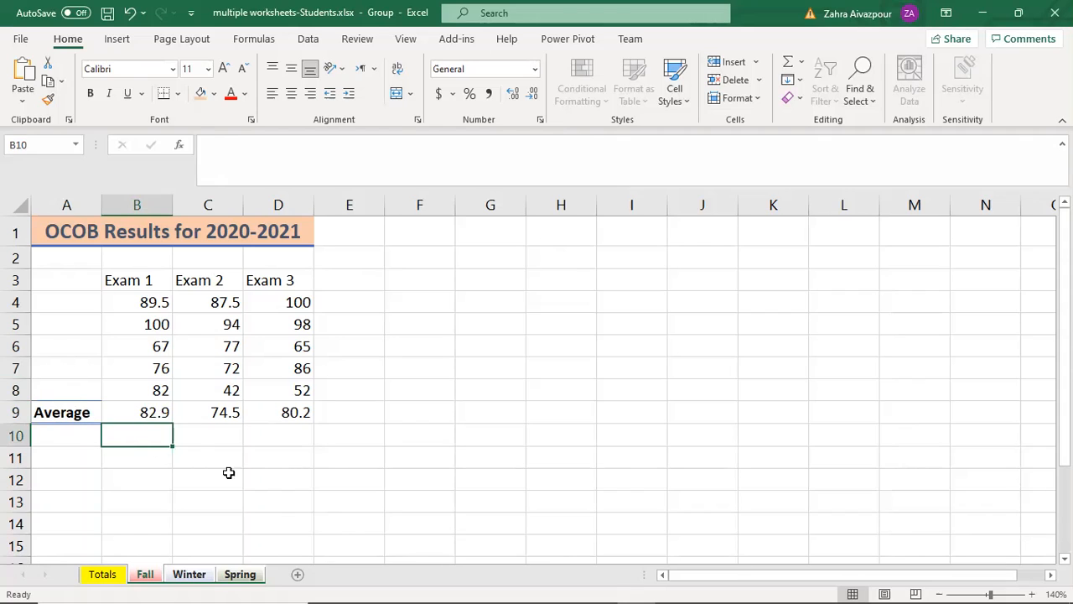
Step: Ungroup the sheets and check the styled Average label on the Winter sheet, returning to Fall
{"action": "right_click", "coordinate": [143, 579]}
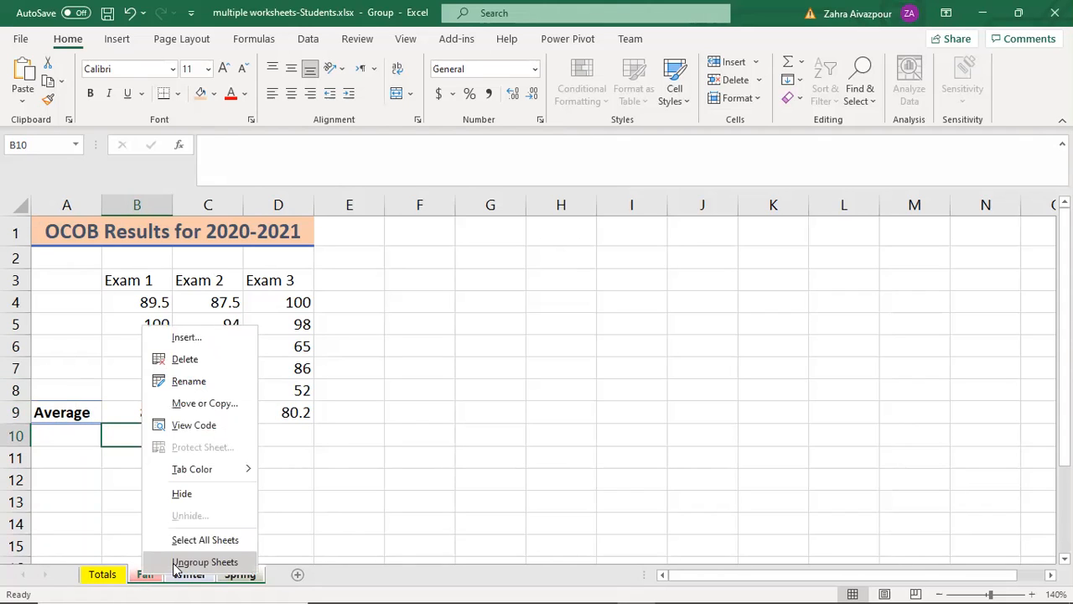
{"action": "left_click", "coordinate": [205, 562]}
{"action": "left_click", "coordinate": [188, 574]}
{"action": "left_click", "coordinate": [147, 576]}
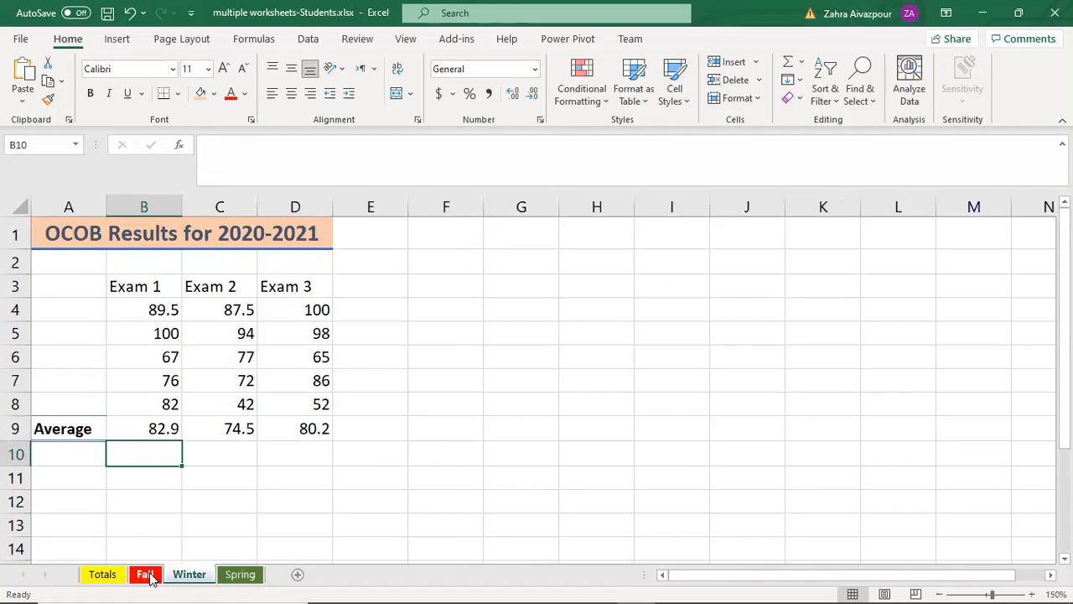
Step: Group Fall through Spring again and apply the Total cell style to the averages in B9:D9
{"action": "left_click", "coordinate": [148, 576]}
{"action": "left_click", "coordinate": [240, 575], "text": "shift"}
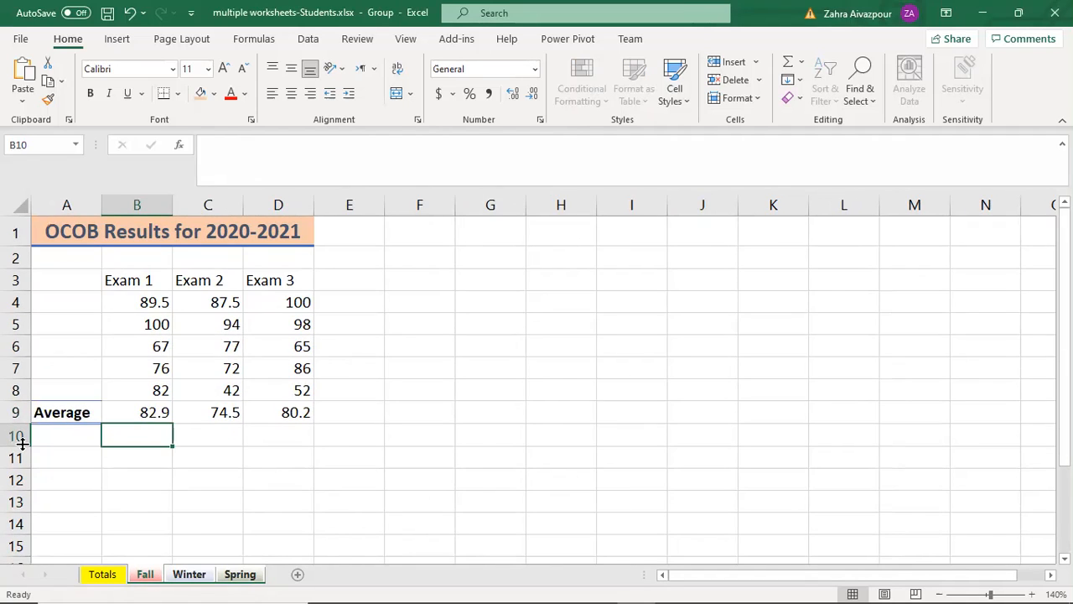
{"action": "left_click_drag", "start_coordinate": [130, 413], "coordinate": [283, 411]}
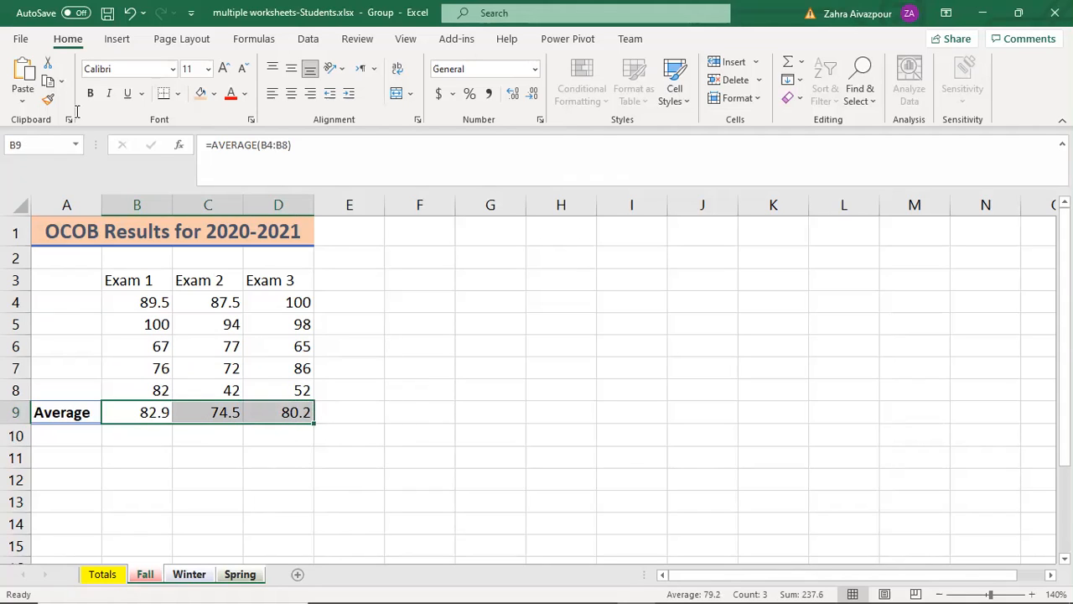
{"action": "left_click", "coordinate": [679, 88]}
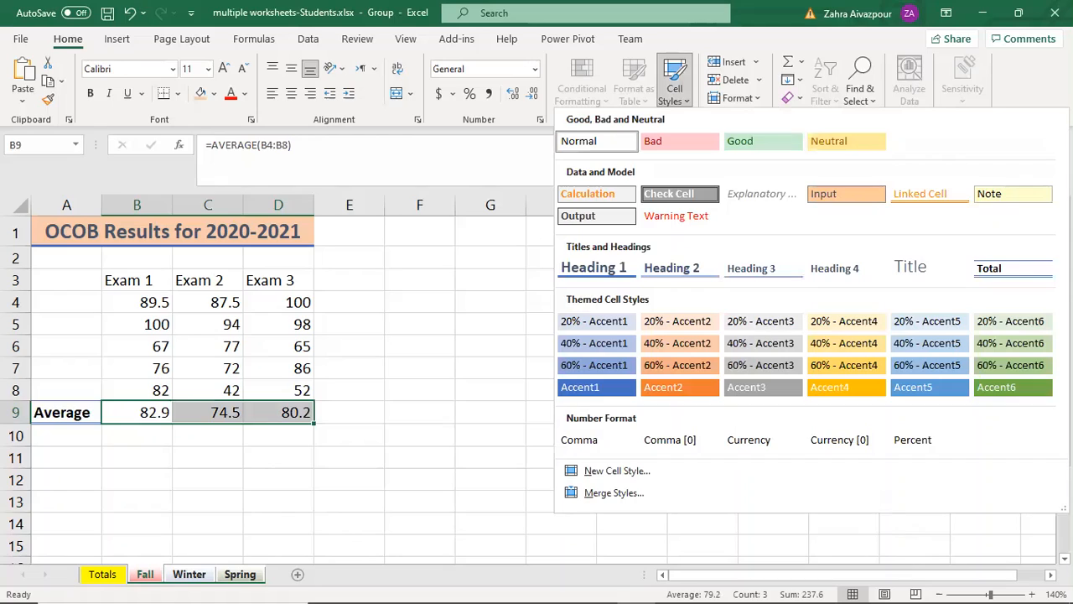
{"action": "left_click", "coordinate": [407, 390]}
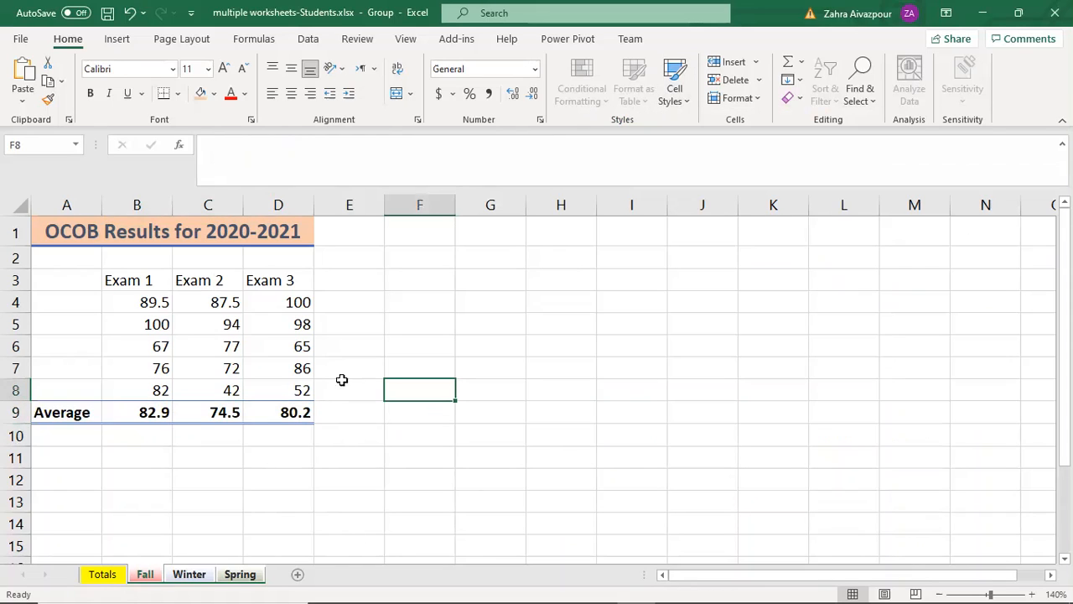
Step: Ungroup the sheets and check the styled average row on Winter and Spring, returning to Fall
{"action": "right_click", "coordinate": [146, 576]}
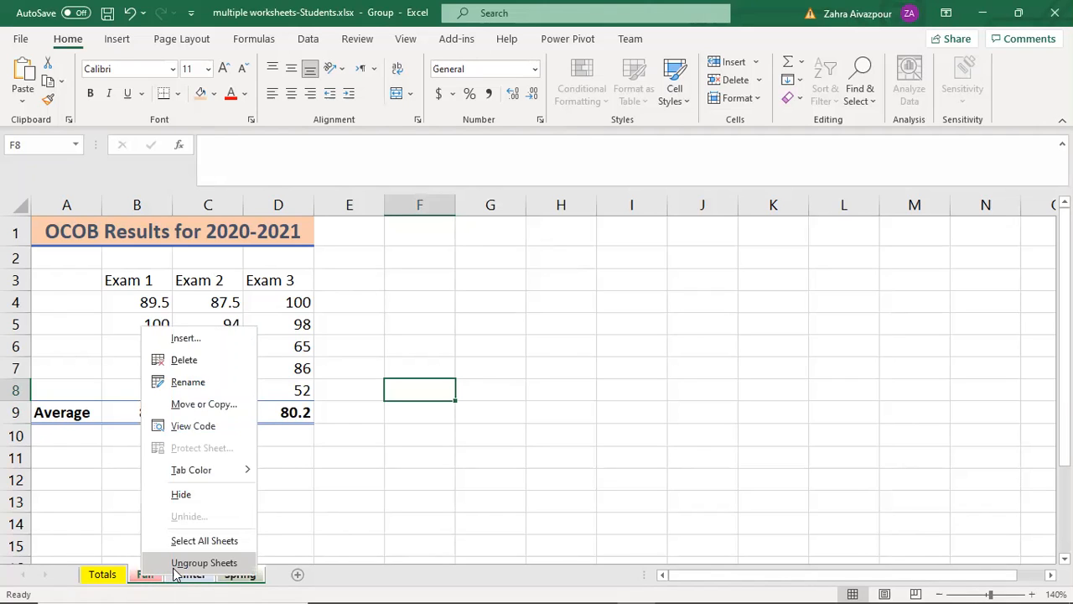
{"action": "left_click", "coordinate": [174, 564]}
{"action": "left_click", "coordinate": [190, 575]}
{"action": "left_click", "coordinate": [233, 577]}
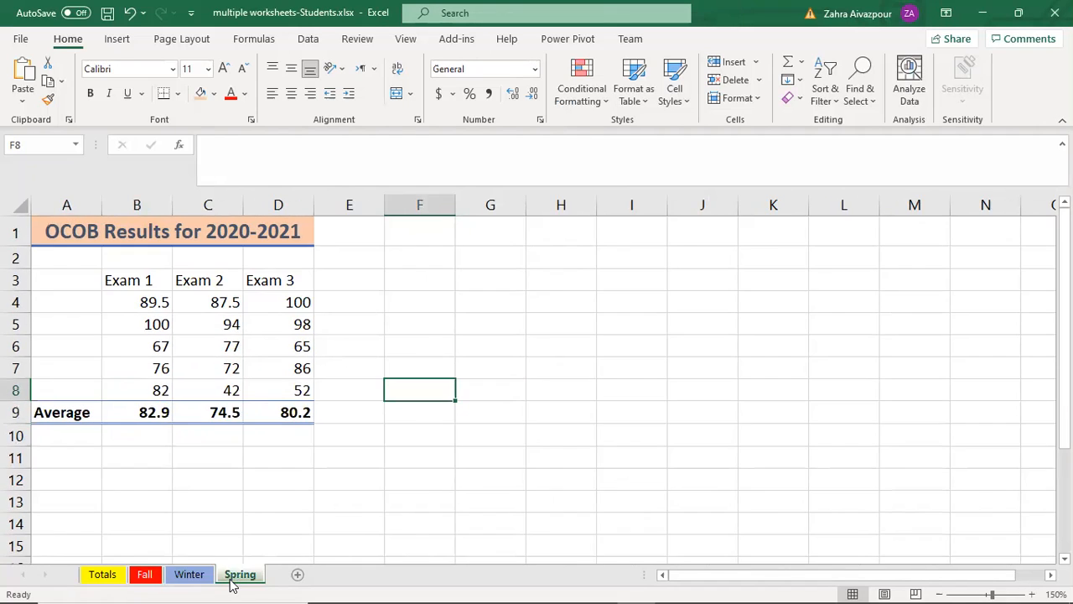
{"action": "left_click", "coordinate": [145, 574]}
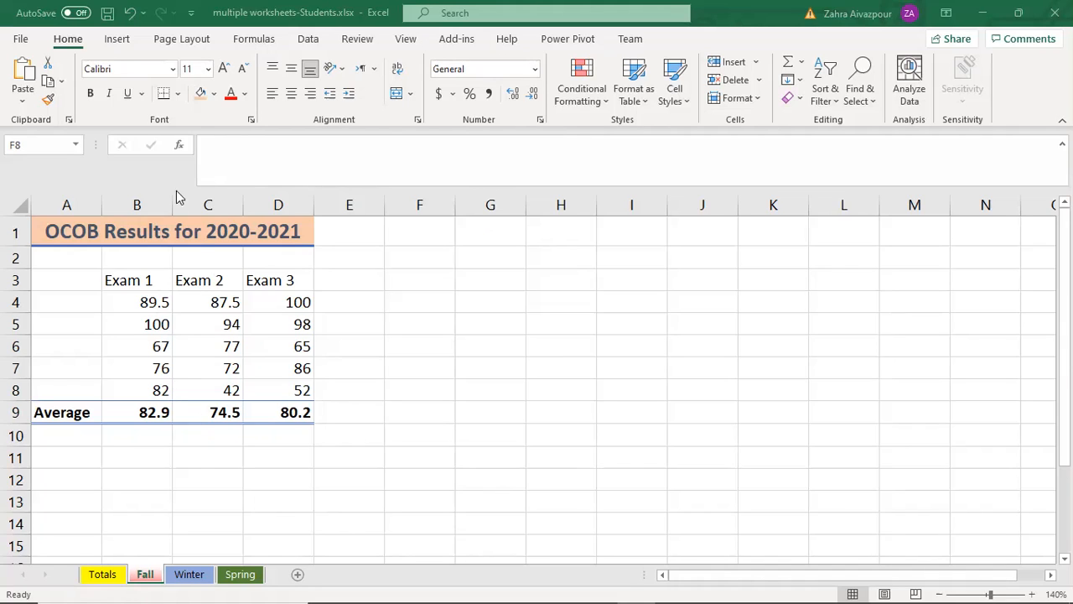
Step: Open additional windows of the workbook, show the Winter and Spring sheets in turn, and choose window 2 from the open windows
{"action": "left_click", "coordinate": [397, 17]}
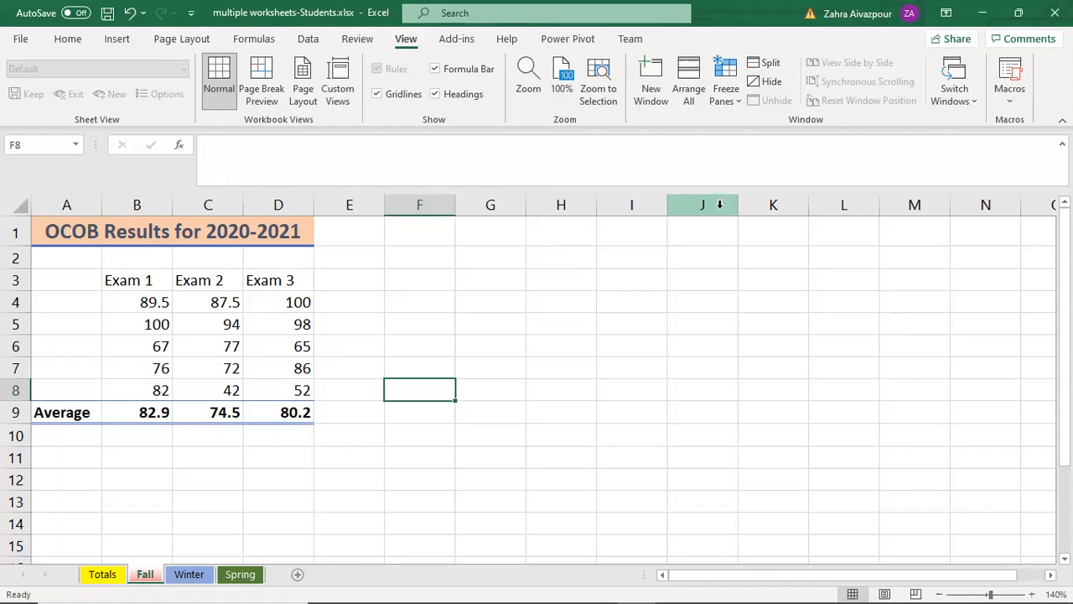
{"action": "left_click", "coordinate": [650, 80]}
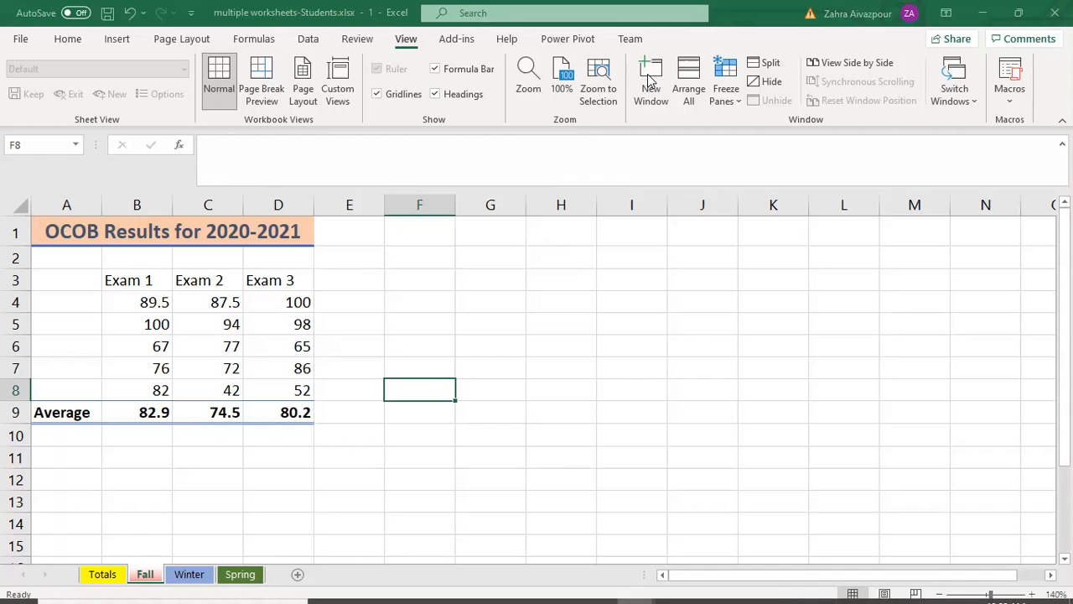
{"action": "left_click", "coordinate": [193, 577]}
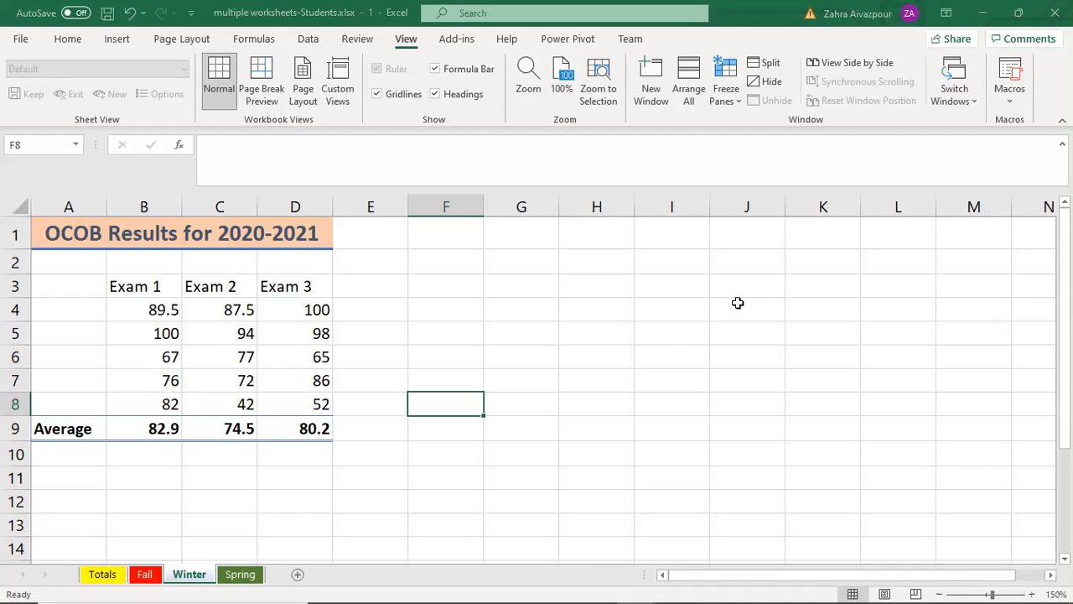
{"action": "left_click", "coordinate": [241, 574]}
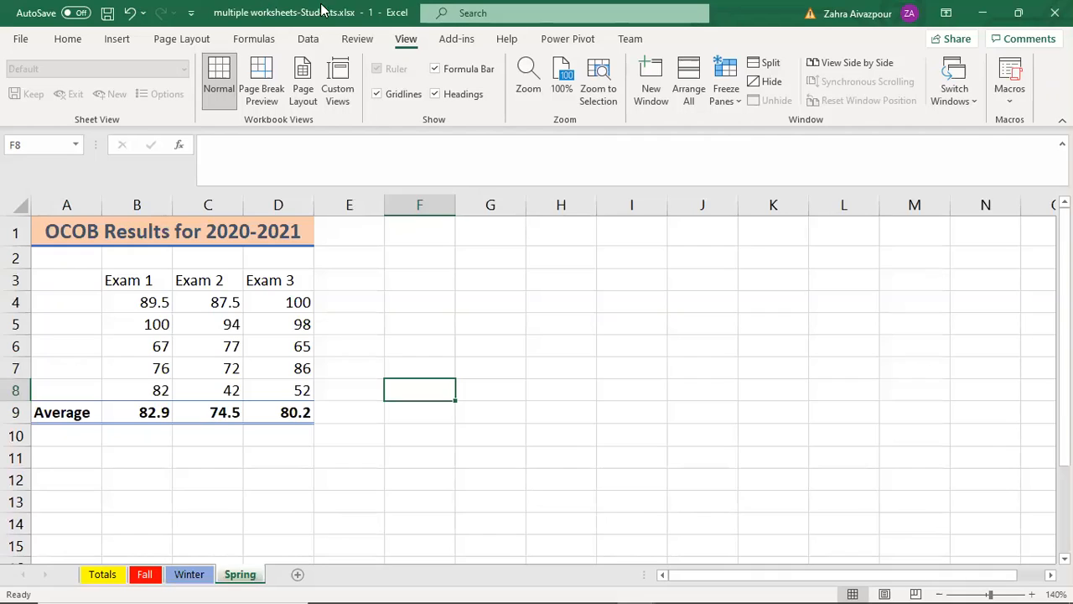
{"action": "left_click", "coordinate": [654, 77]}
{"action": "left_click", "coordinate": [963, 93]}
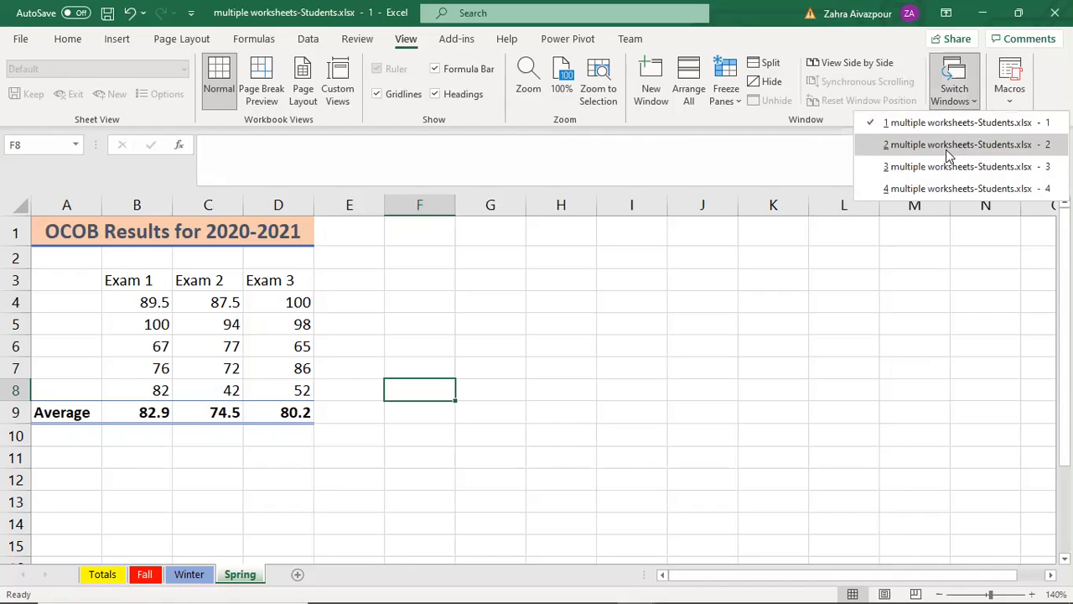
{"action": "left_click", "coordinate": [949, 156]}
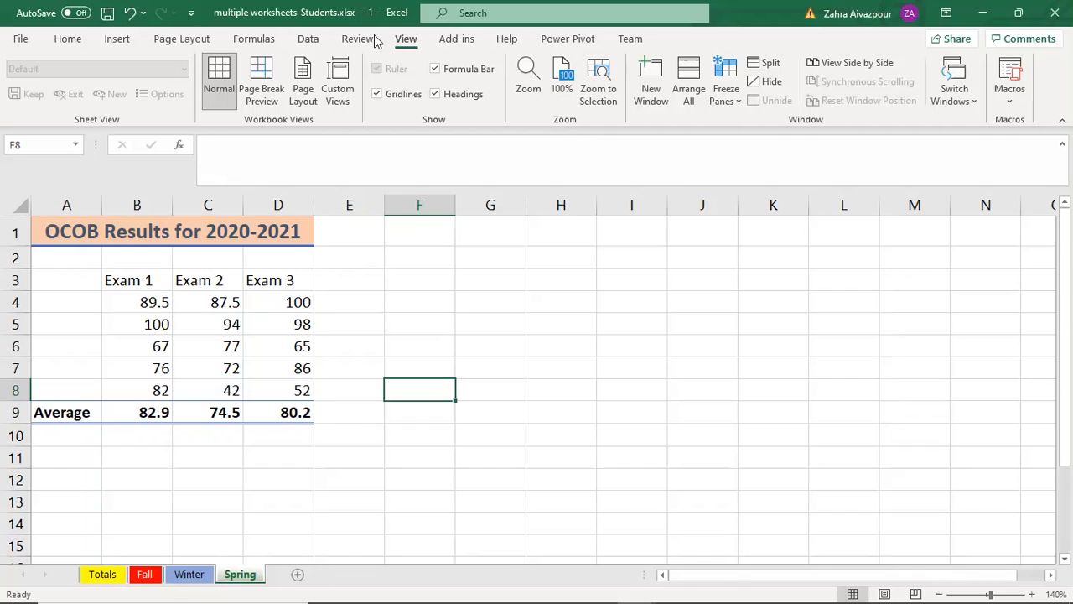
Step: Open another window of the workbook and arrange all open windows as Tiled
{"action": "left_click", "coordinate": [651, 82]}
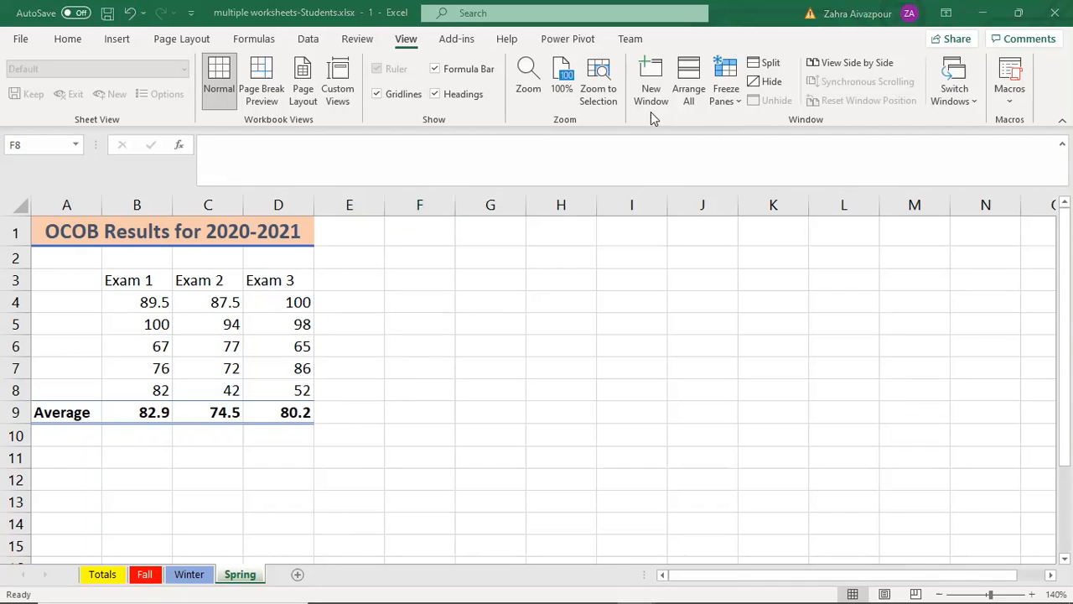
{"action": "left_click", "coordinate": [688, 77]}
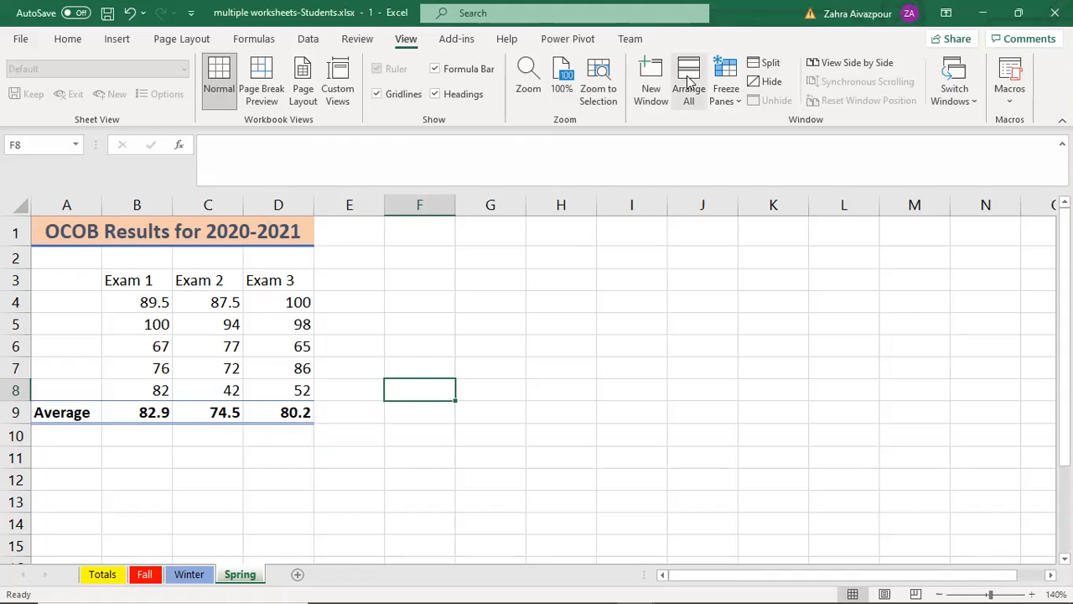
{"action": "left_click", "coordinate": [687, 79]}
{"action": "left_click_drag", "start_coordinate": [639, 391], "coordinate": [607, 266]}
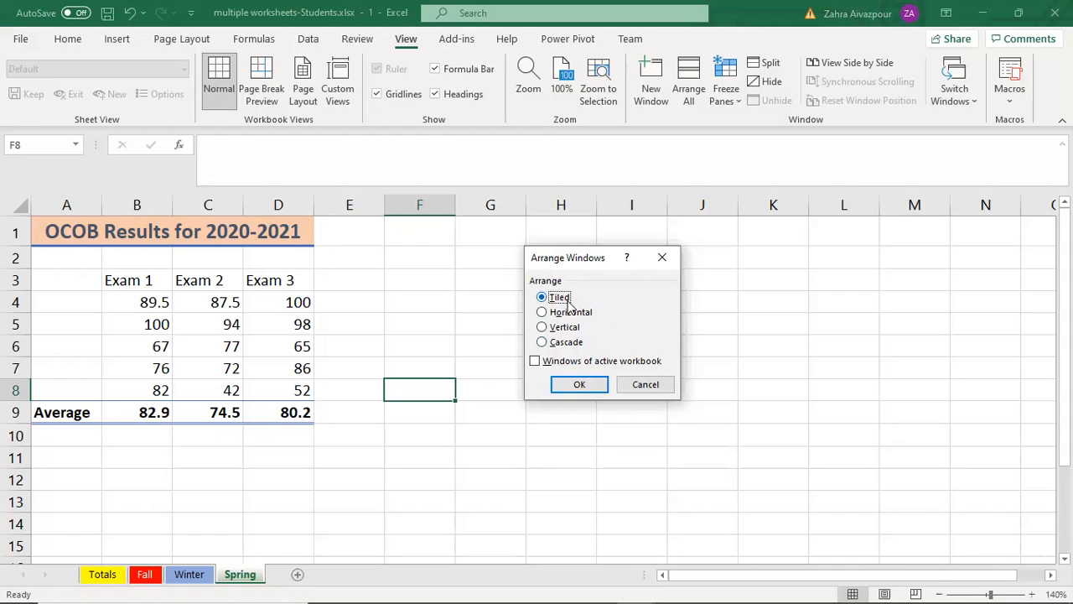
{"action": "left_click", "coordinate": [577, 385]}
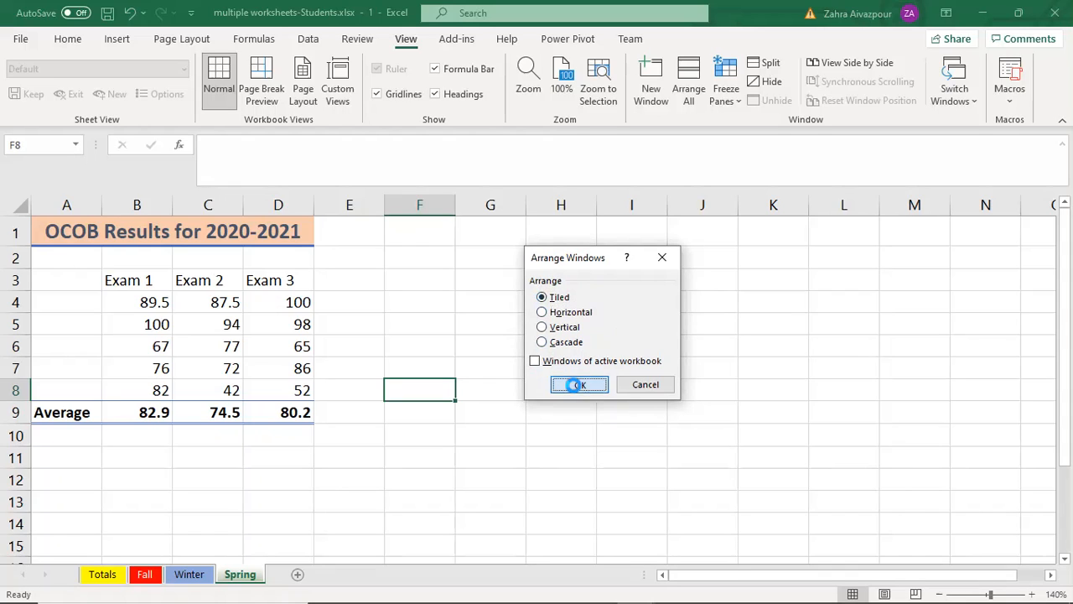